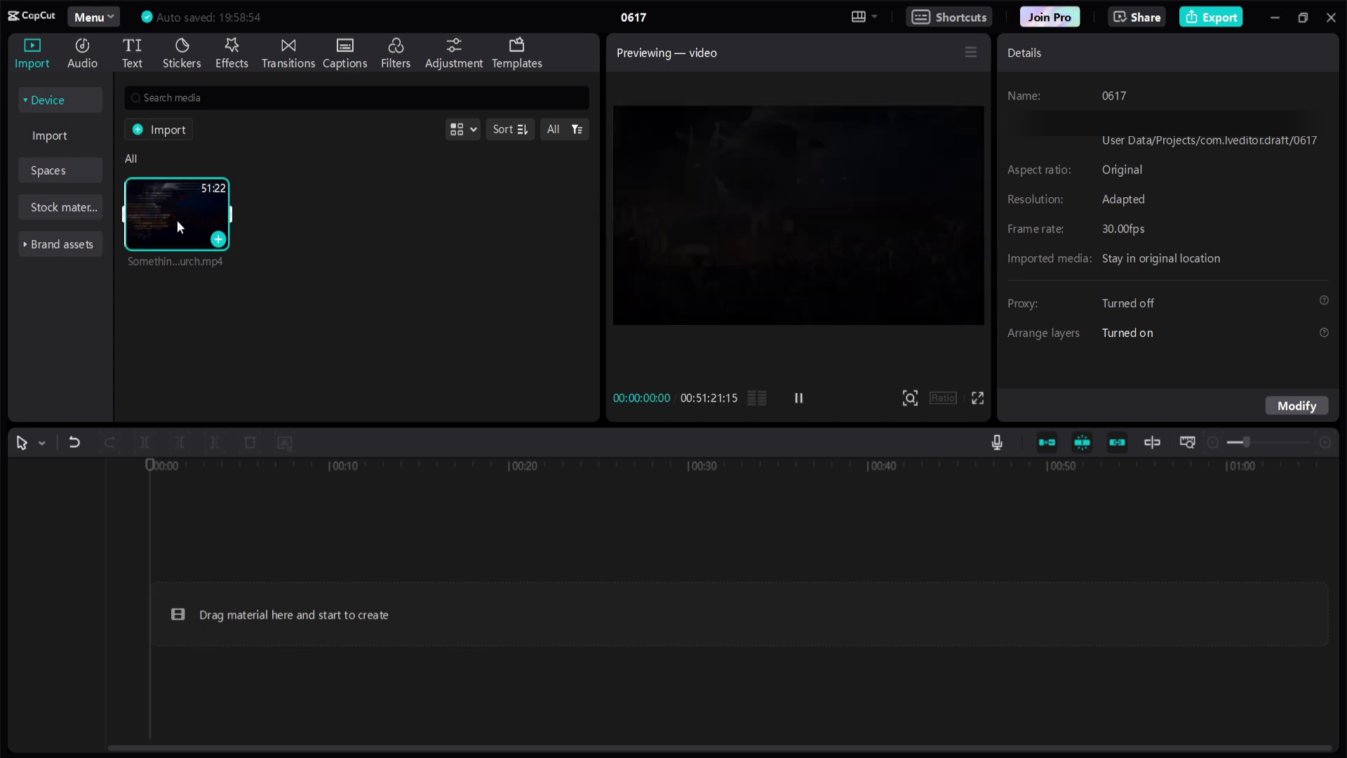
Place the imported sermon video at the start of the timeline and move the playhead to about 00:38:27.
drag(174, 212, 156, 593)
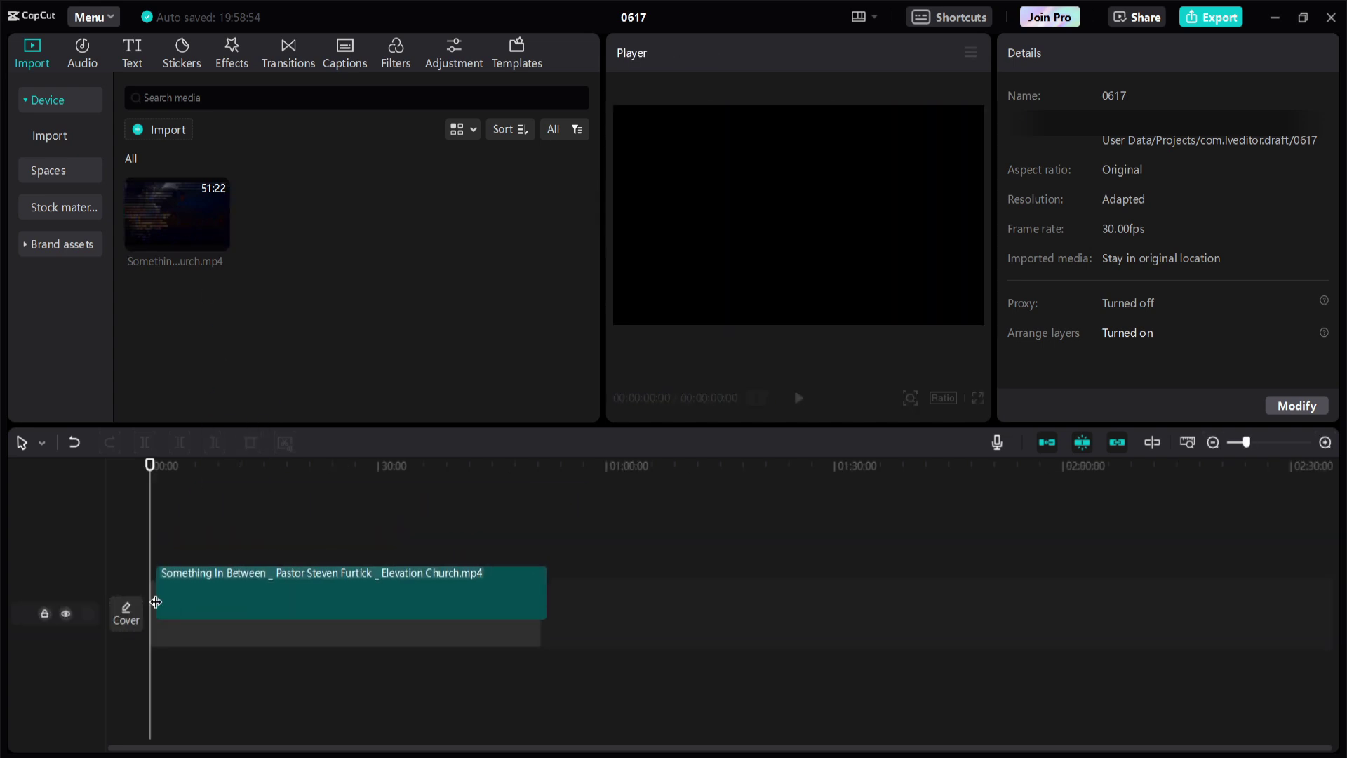
click(185, 465)
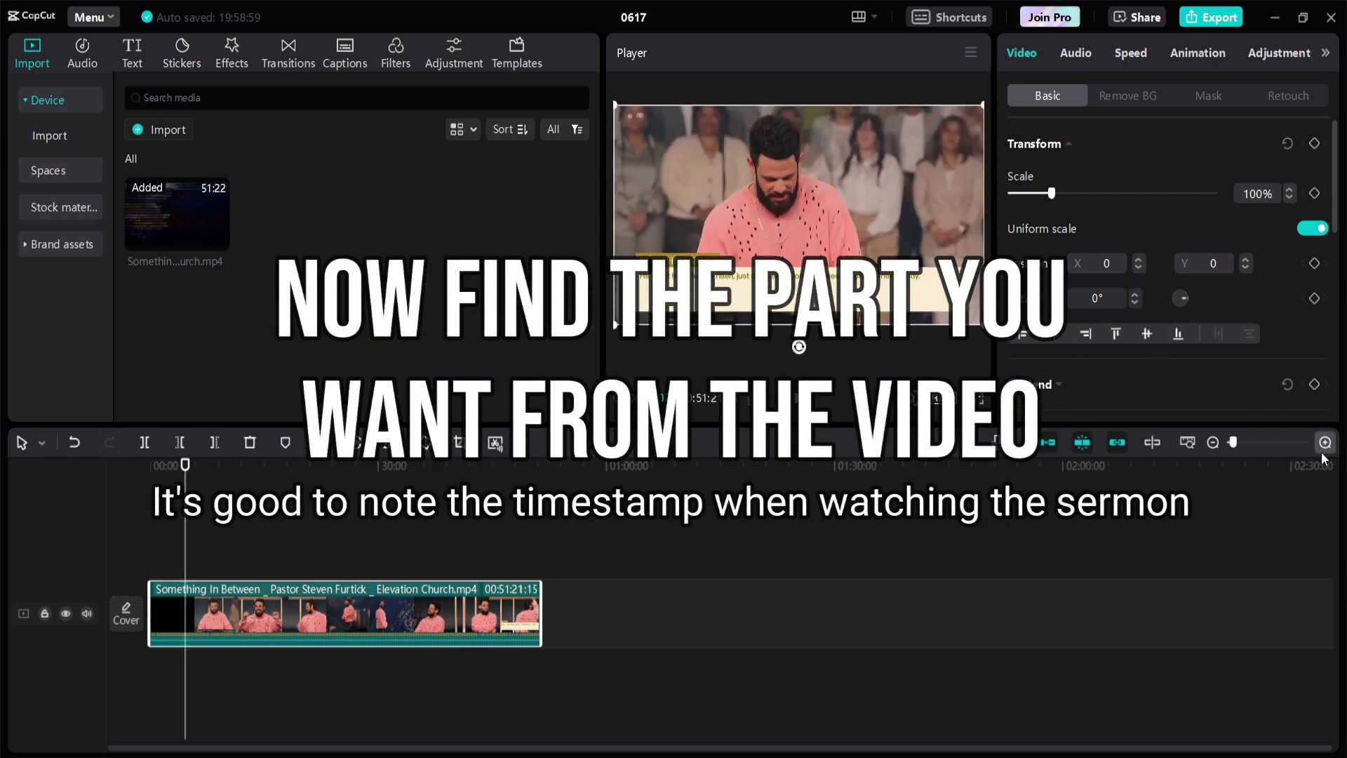
click(1324, 443)
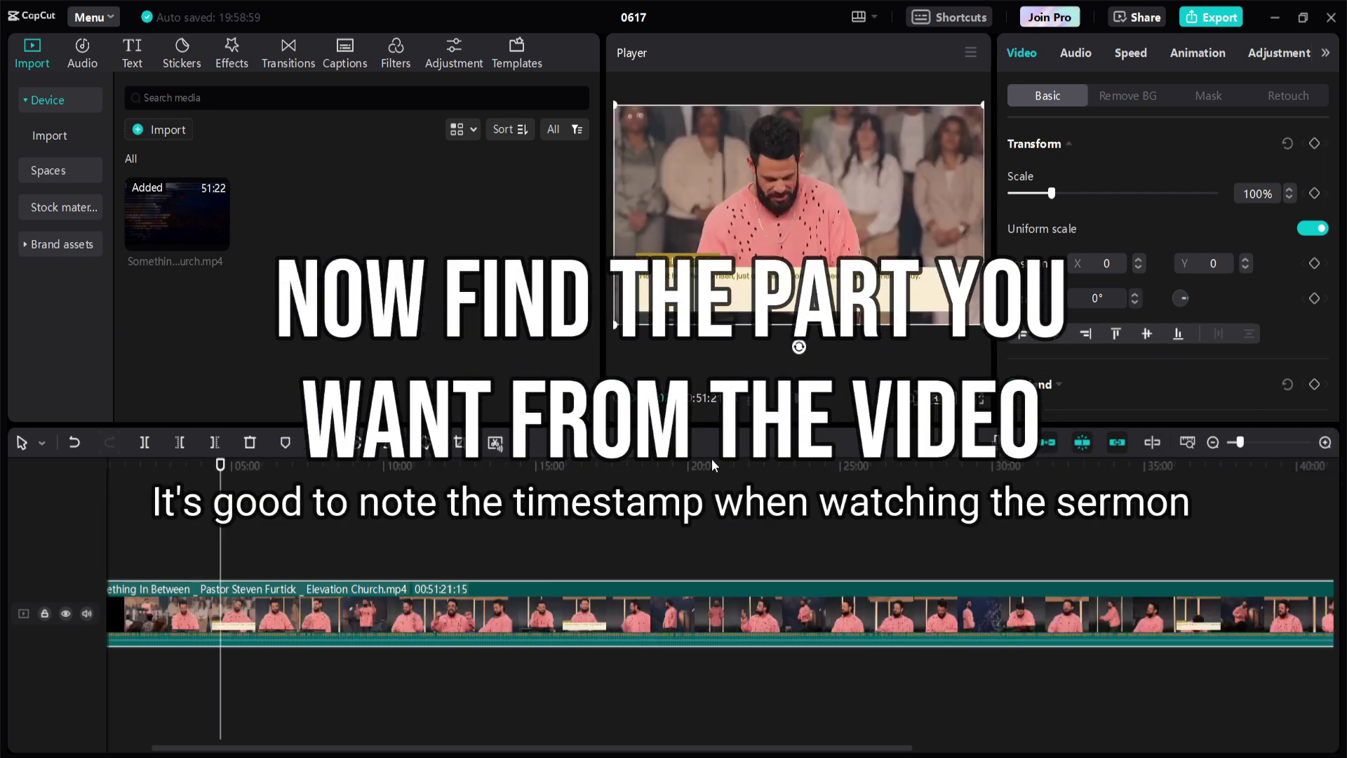
click(601, 465)
drag(602, 464, 1249, 525)
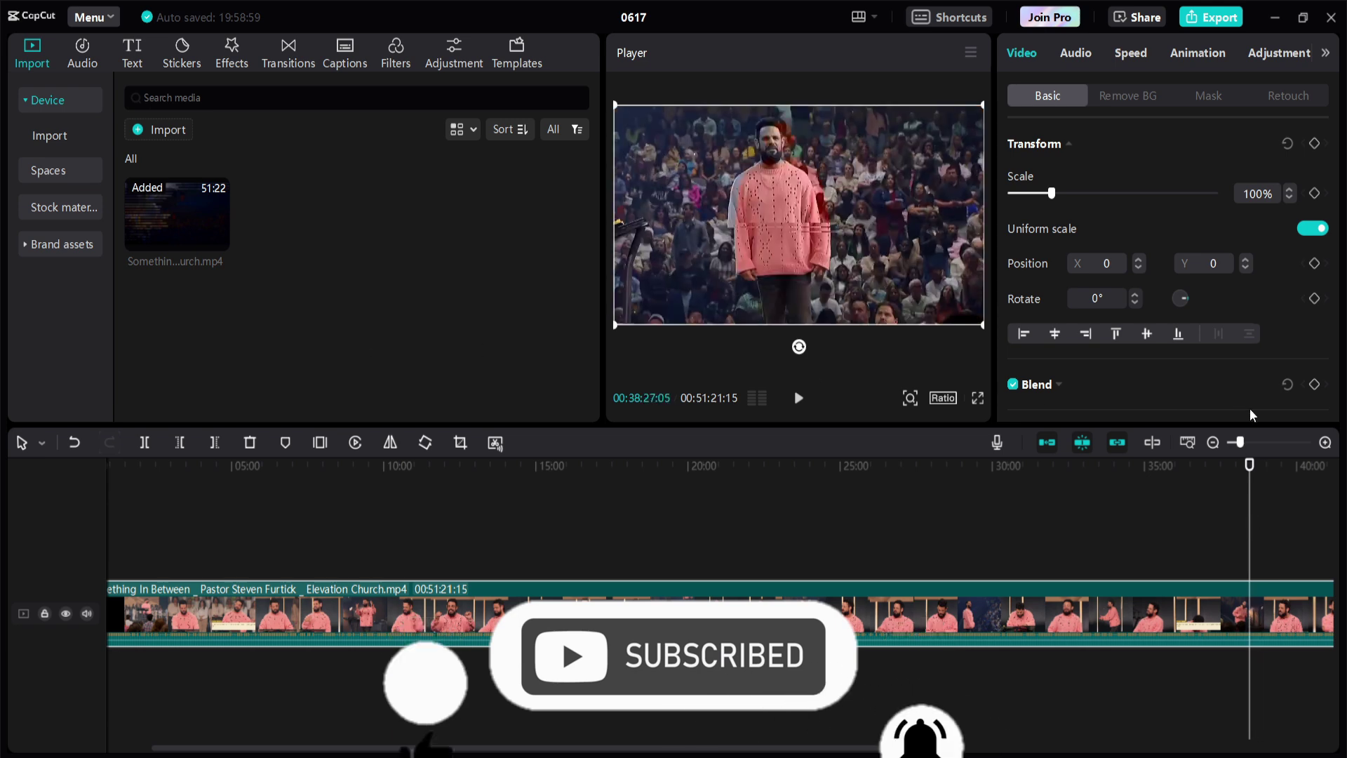
Play the footage from 00:38:27:05 to find where the wanted passage begins, and split the clip at 00:38:32:10.
click(1323, 443)
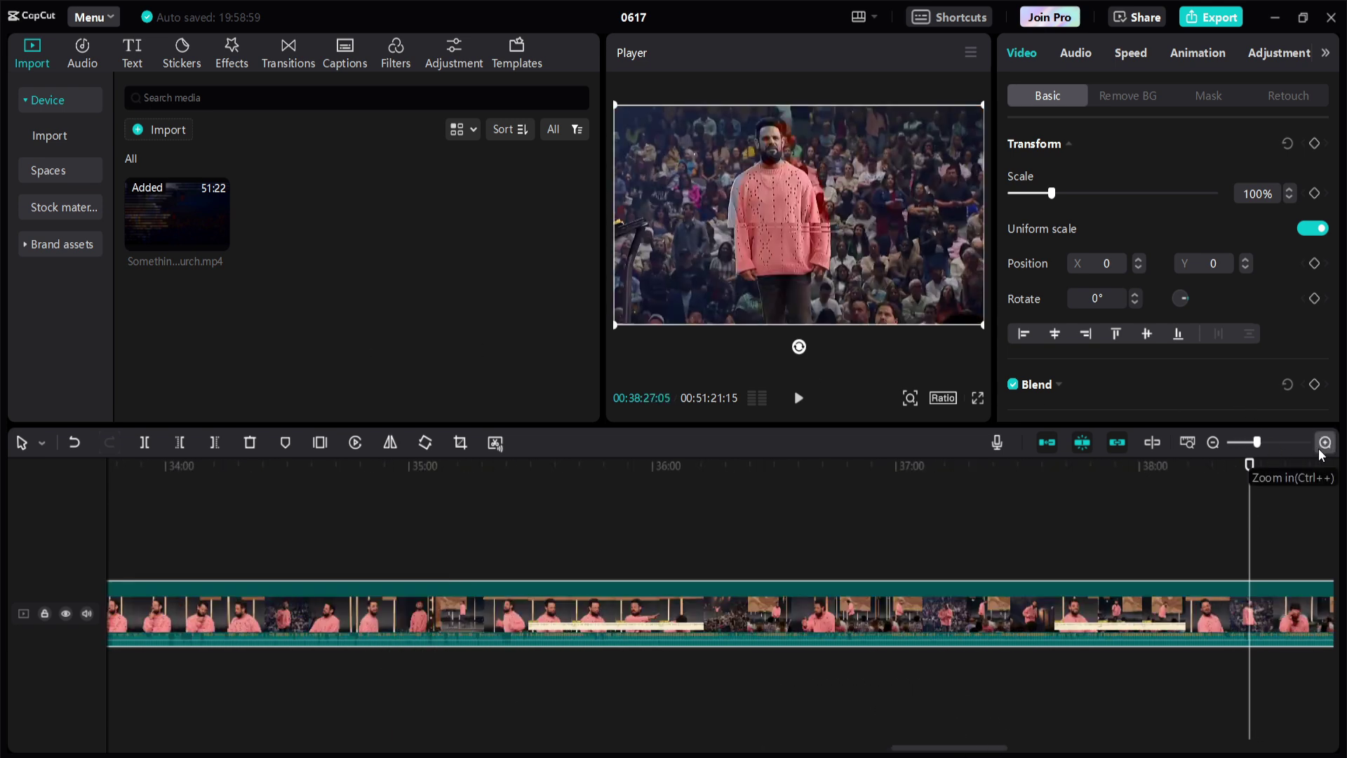
click(1323, 443)
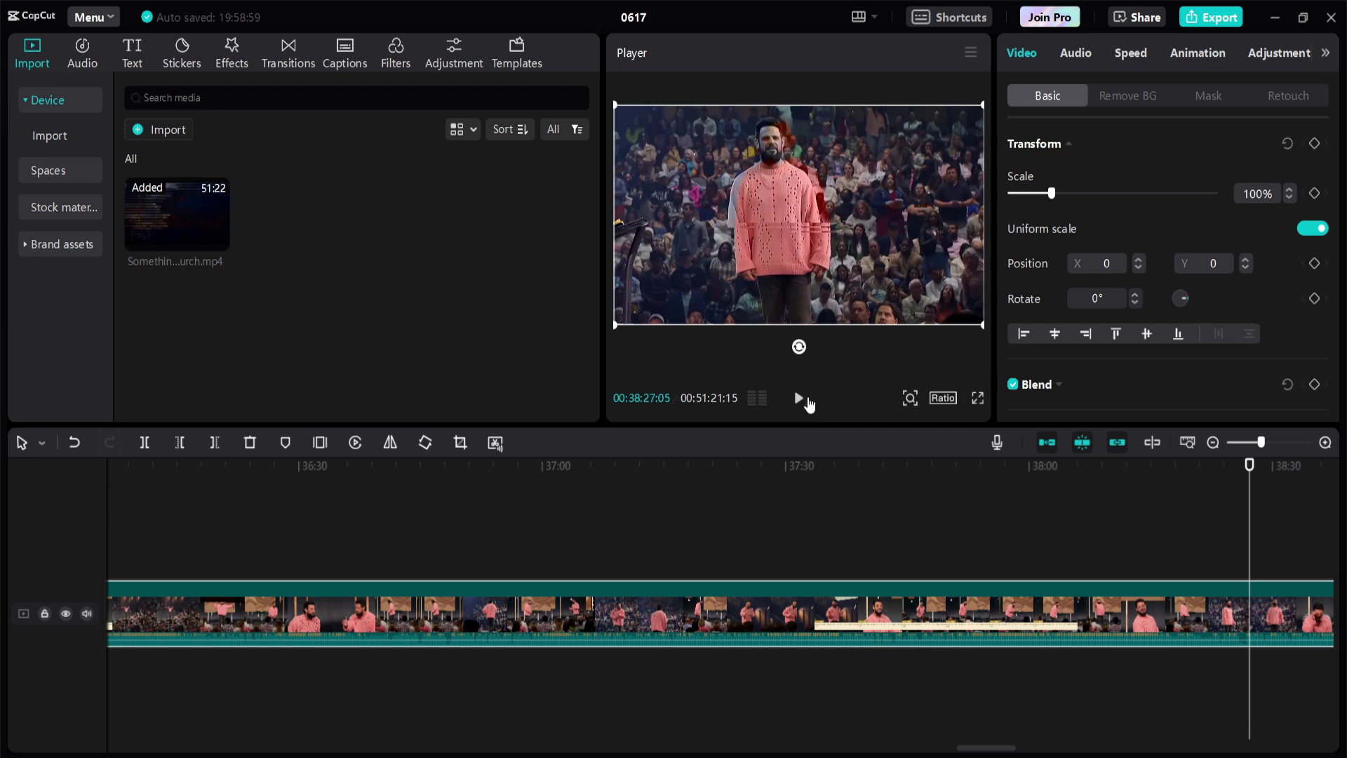
click(799, 399)
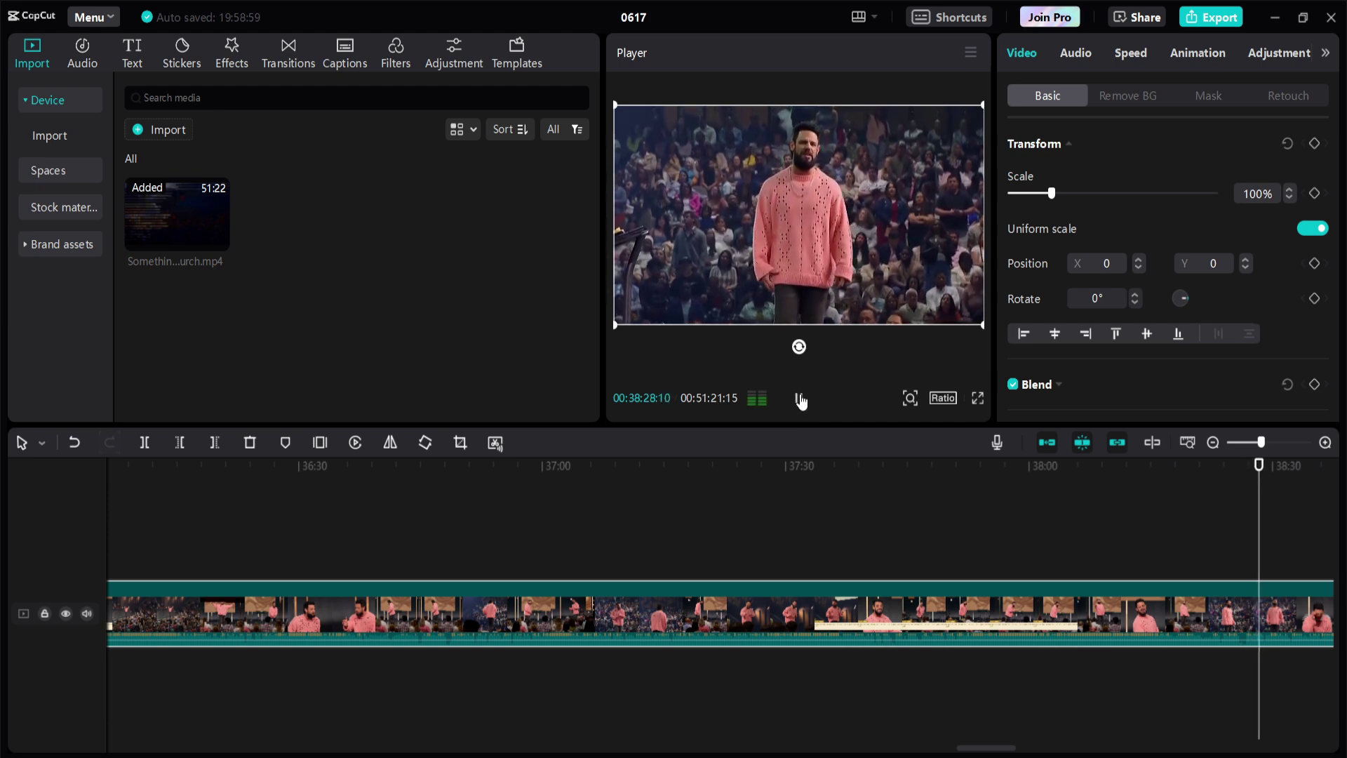
click(799, 399)
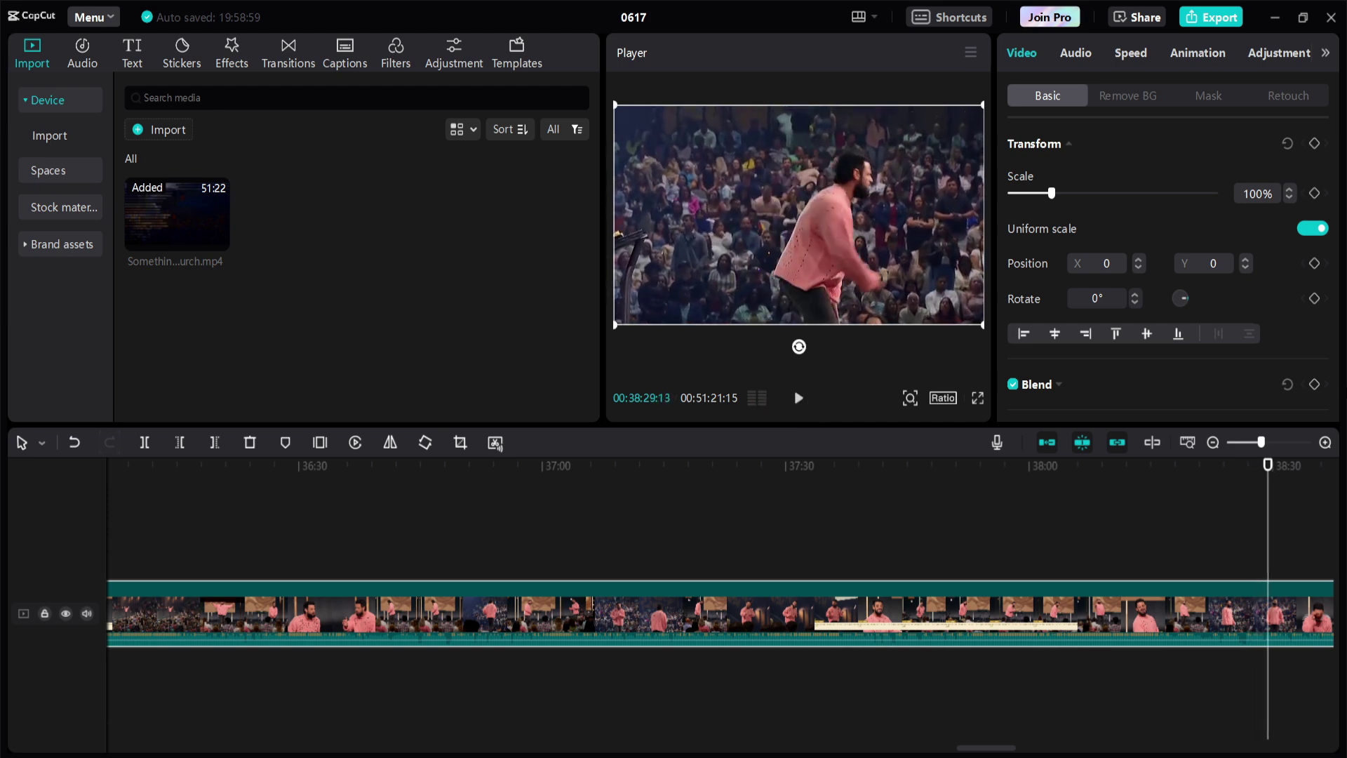
click(1324, 442)
click(1325, 442)
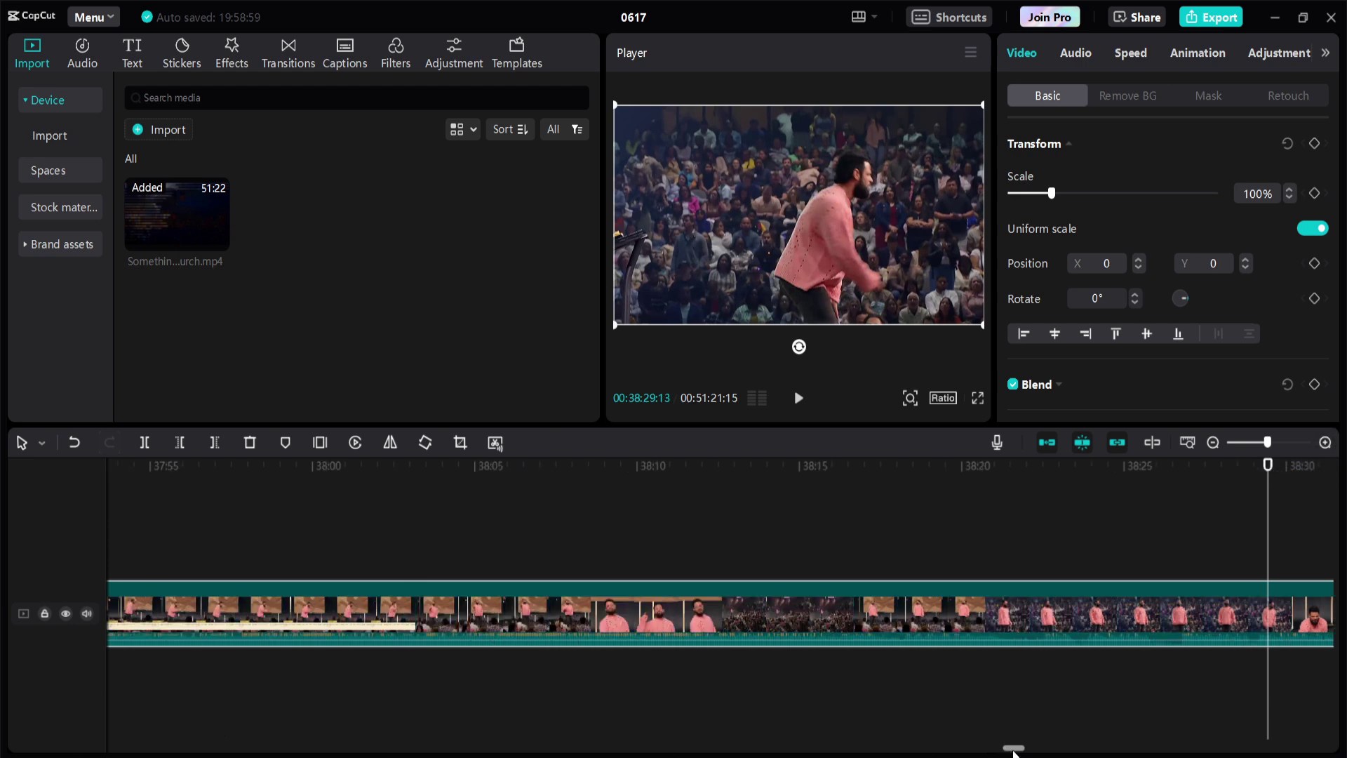
drag(1012, 750, 1022, 752)
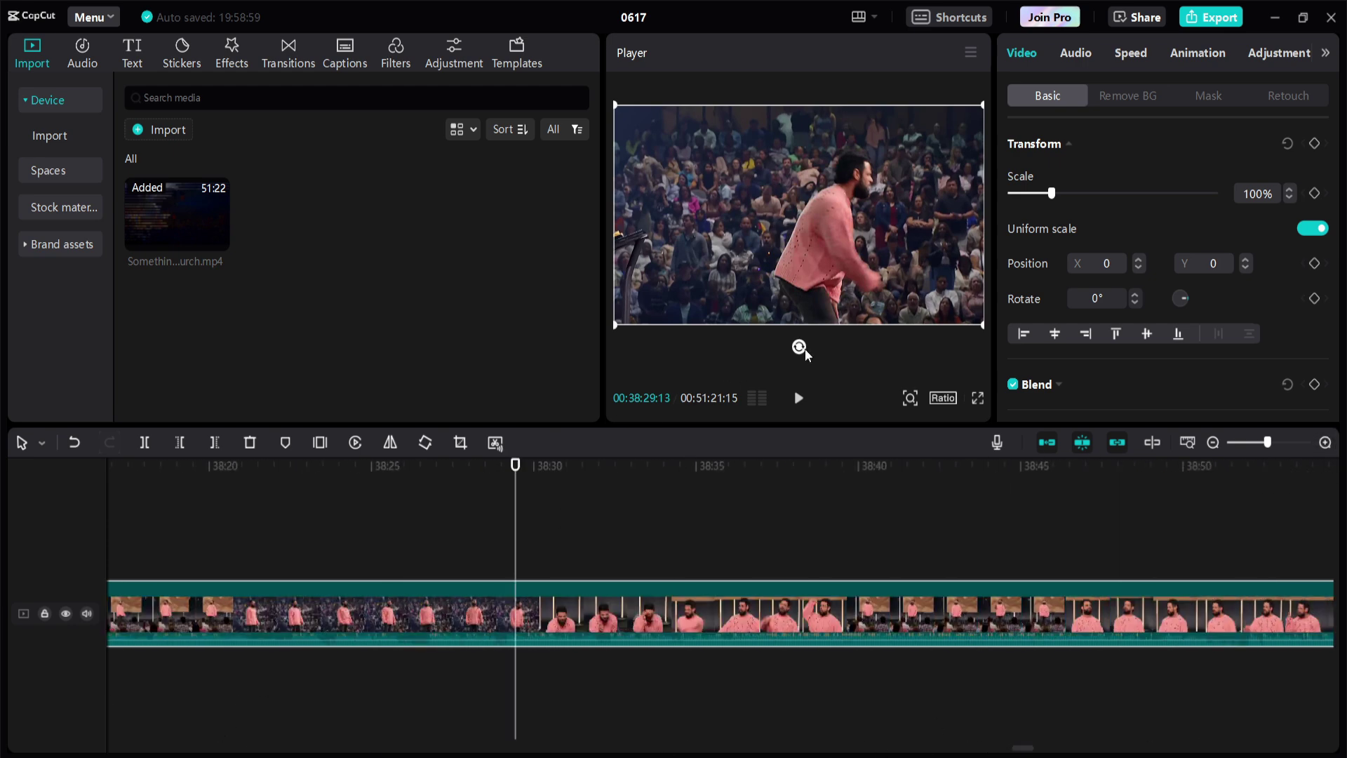
click(796, 402)
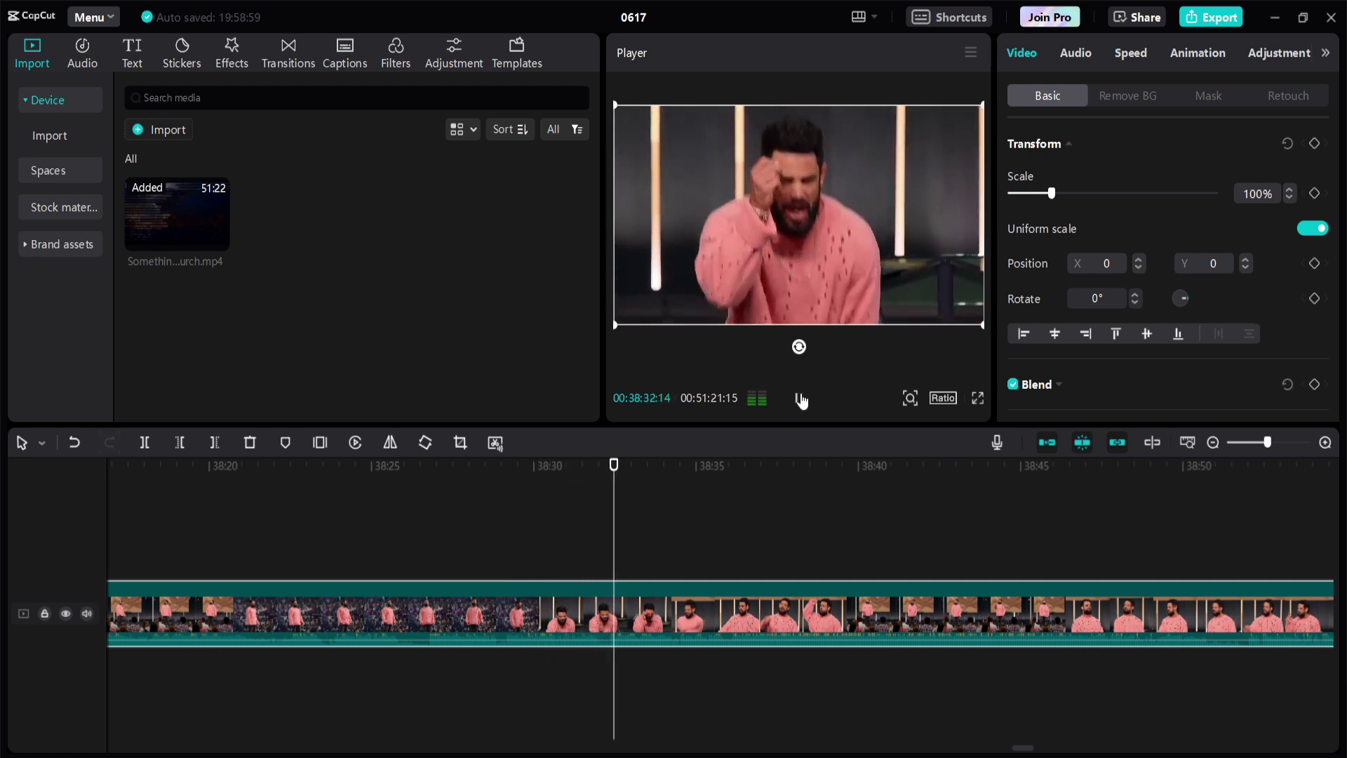
click(800, 399)
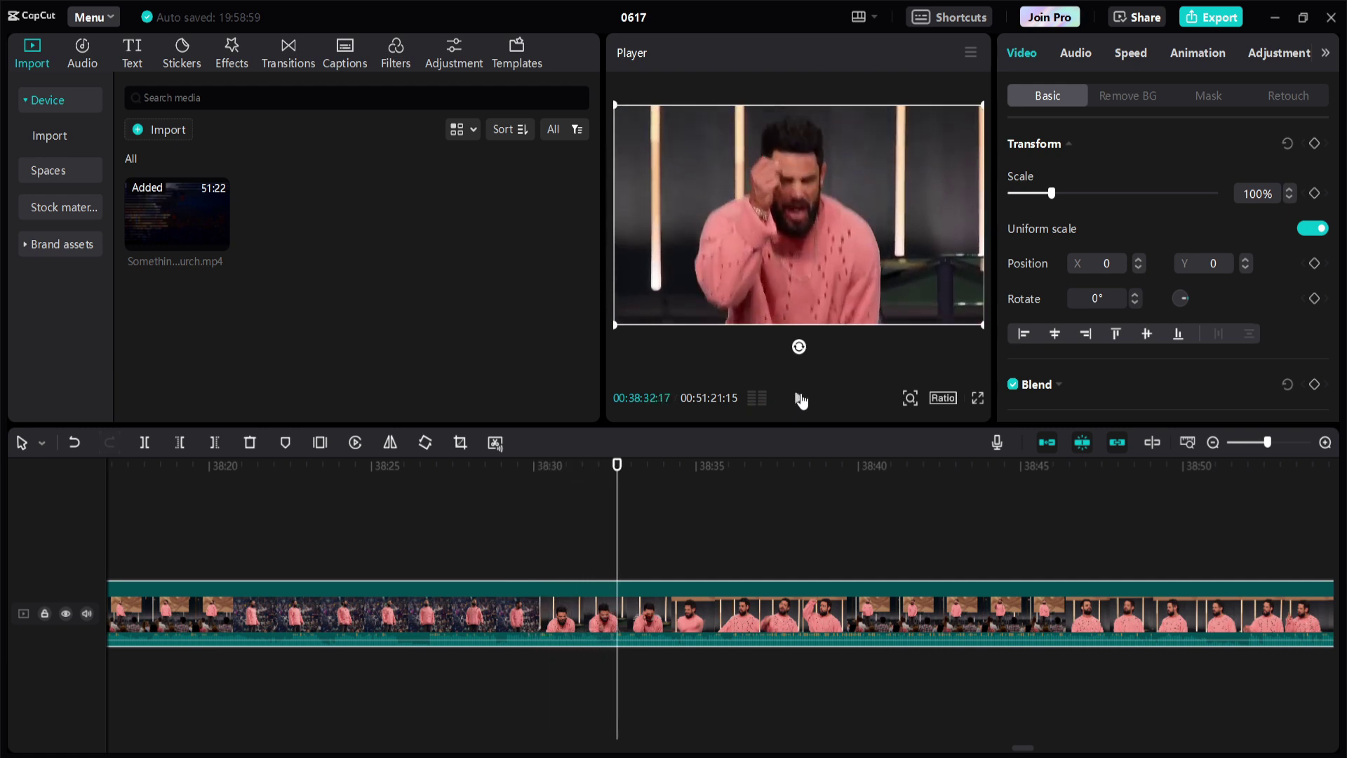
click(1324, 442)
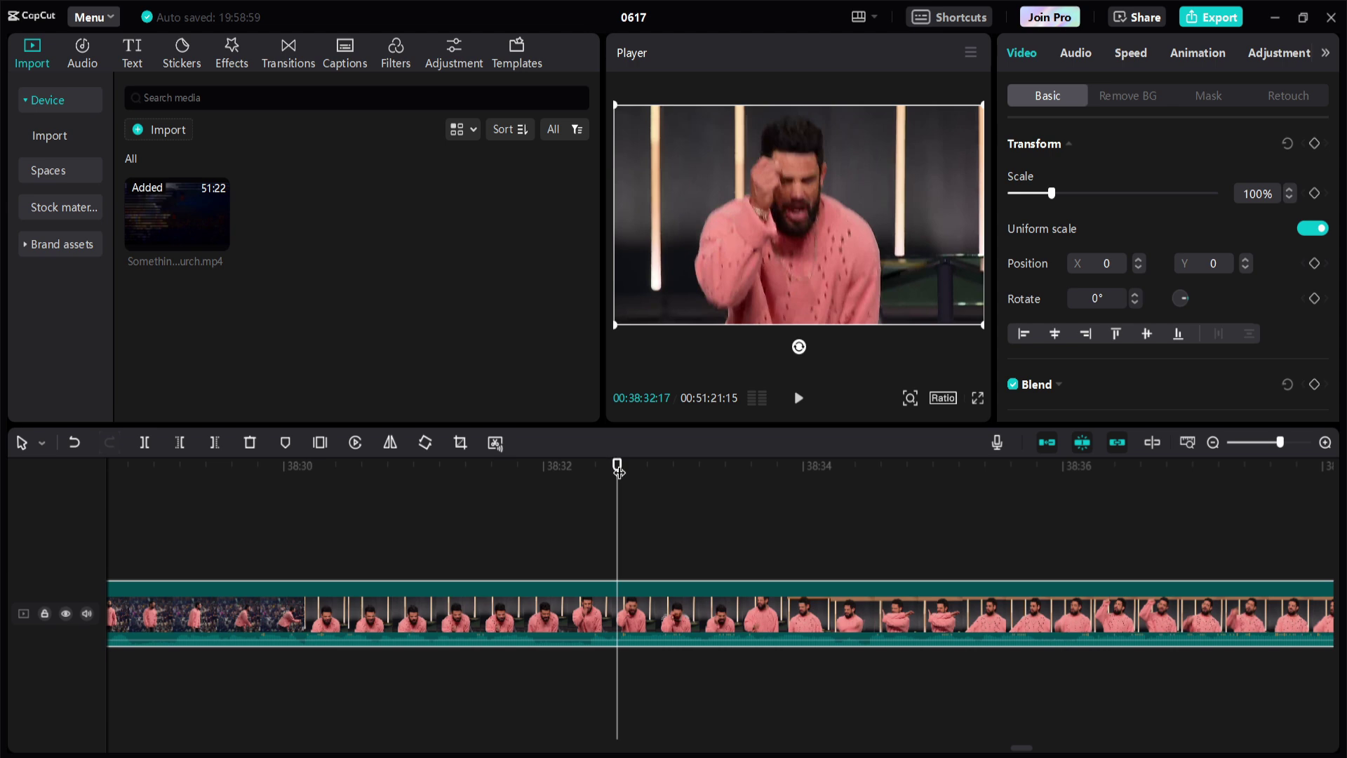
drag(618, 470, 588, 492)
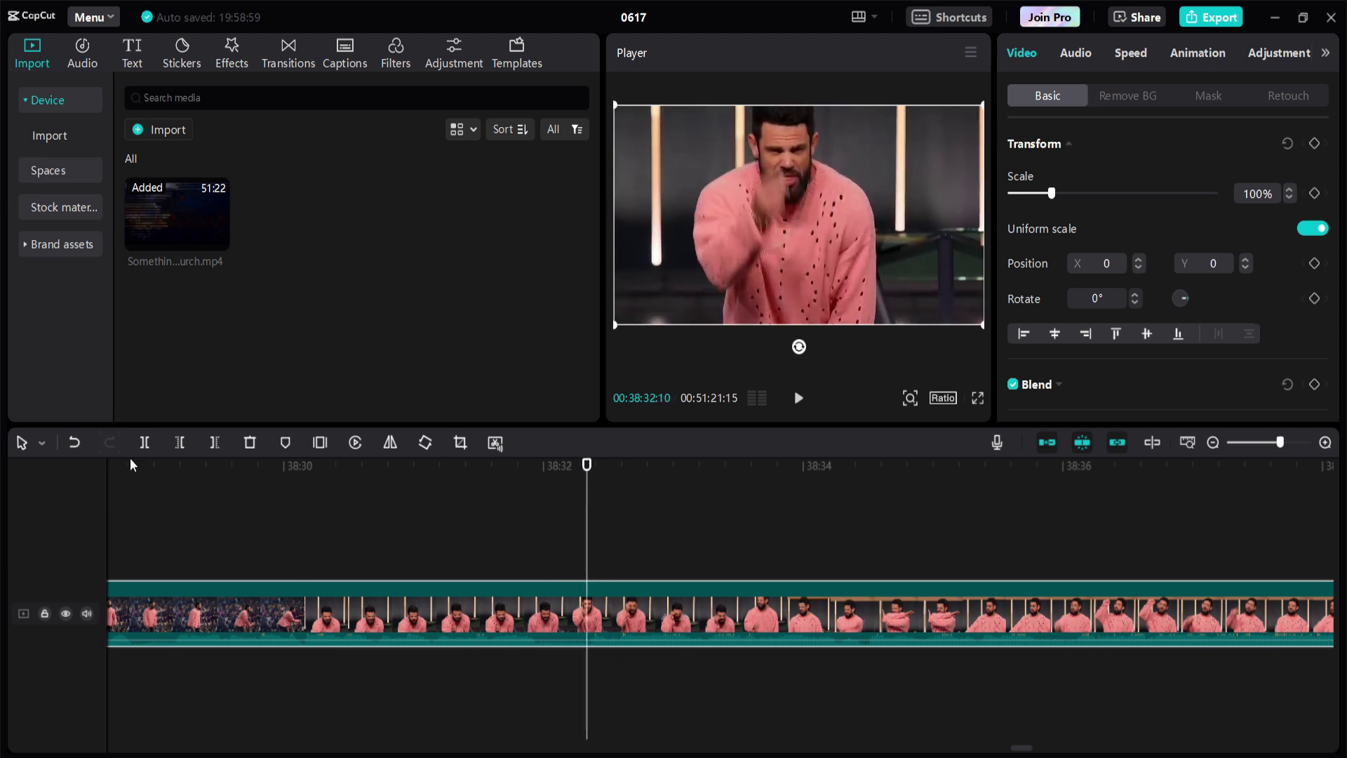
click(143, 442)
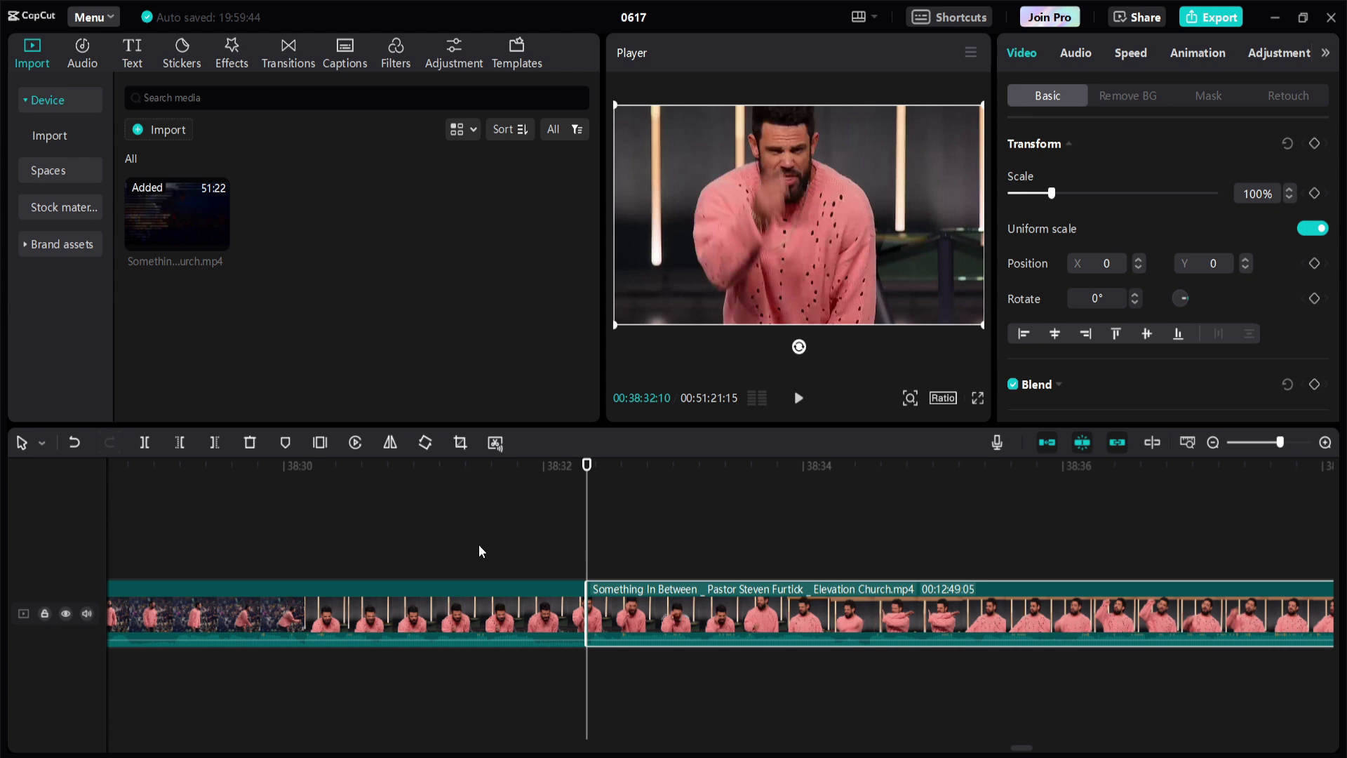
Play on from the cut and move the playhead to about 00:39:44, near the end of the wanted passage.
key(space)
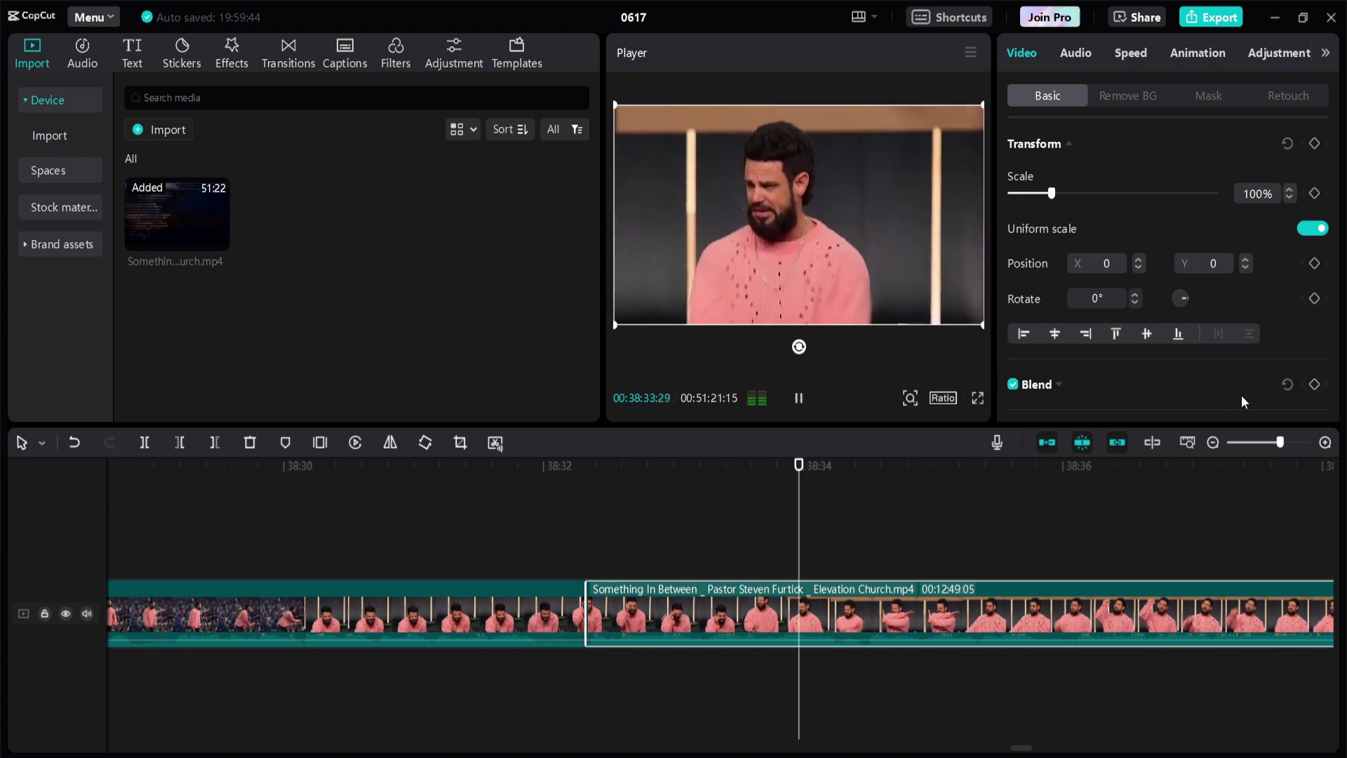
click(1211, 443)
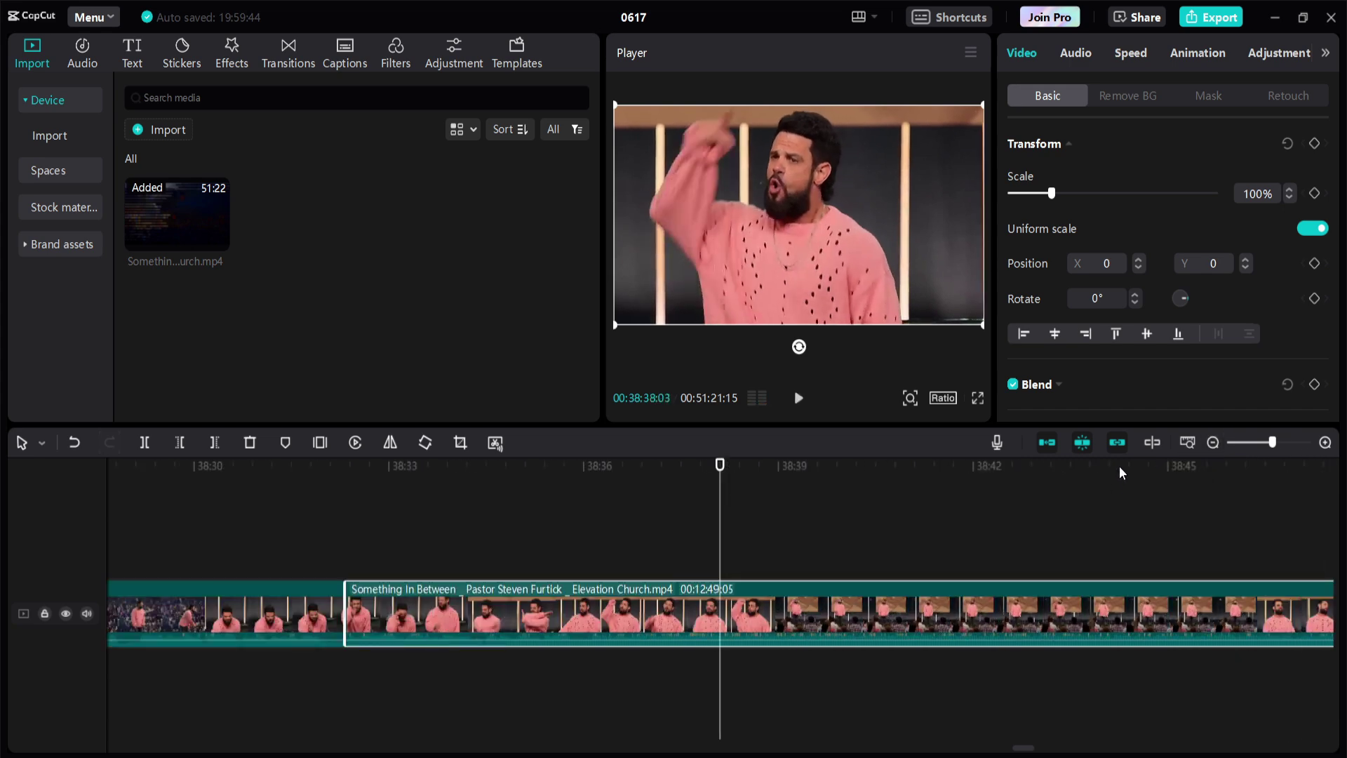
click(1119, 466)
click(1232, 466)
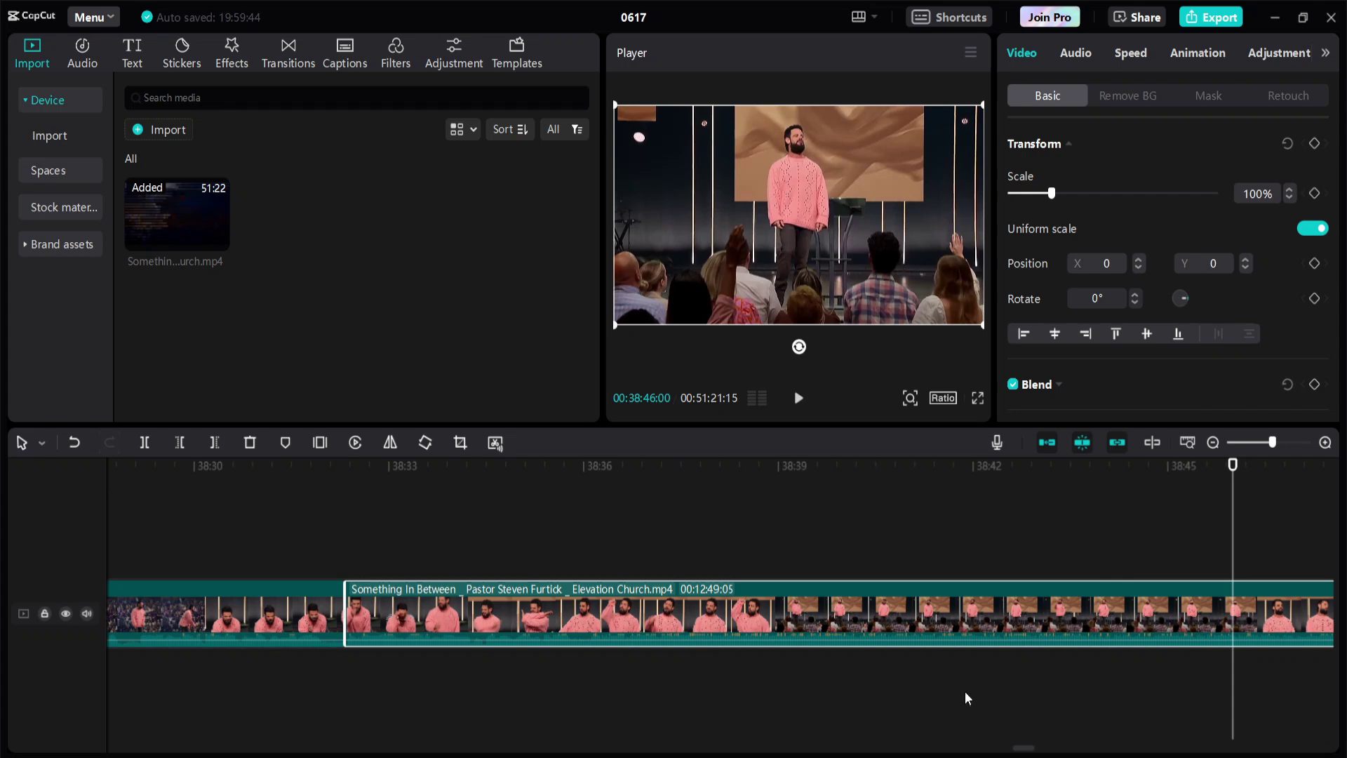
drag(1024, 749, 1031, 752)
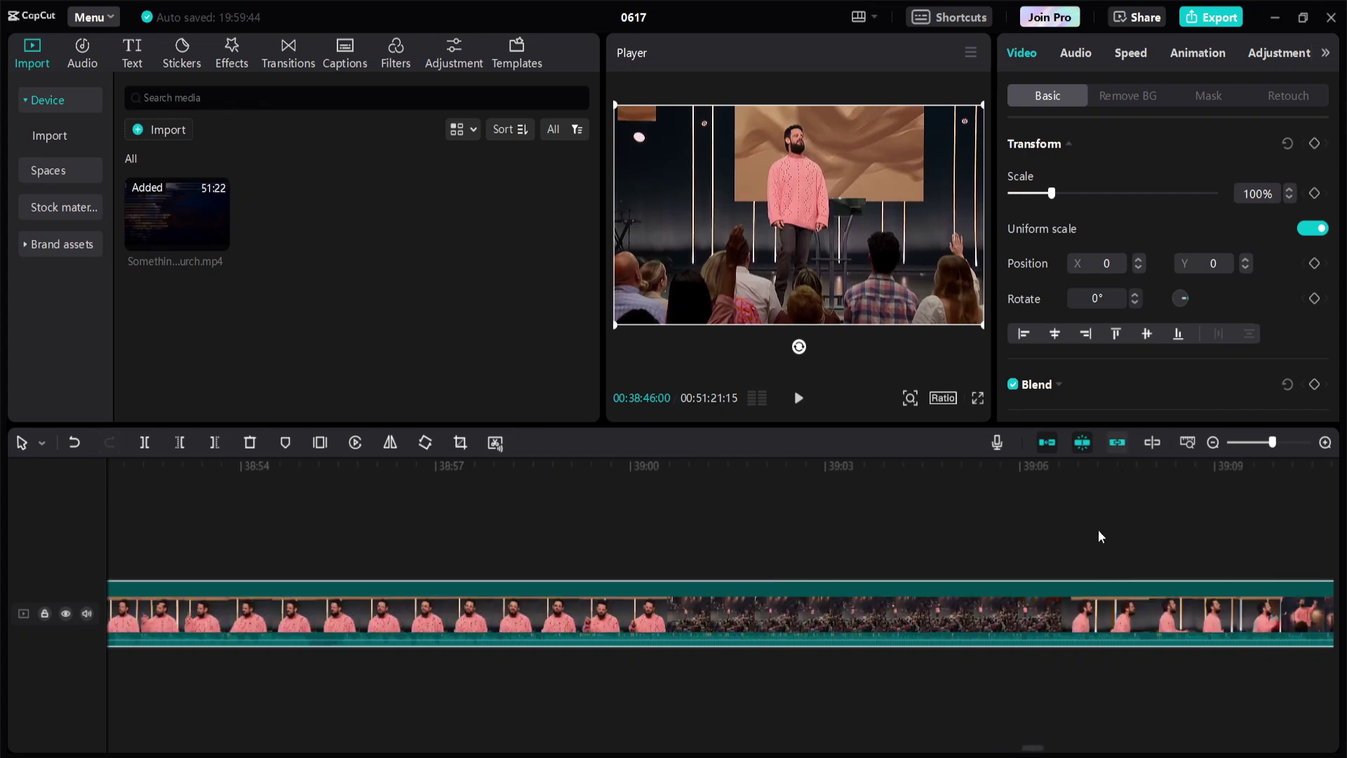
drag(1025, 751, 1042, 752)
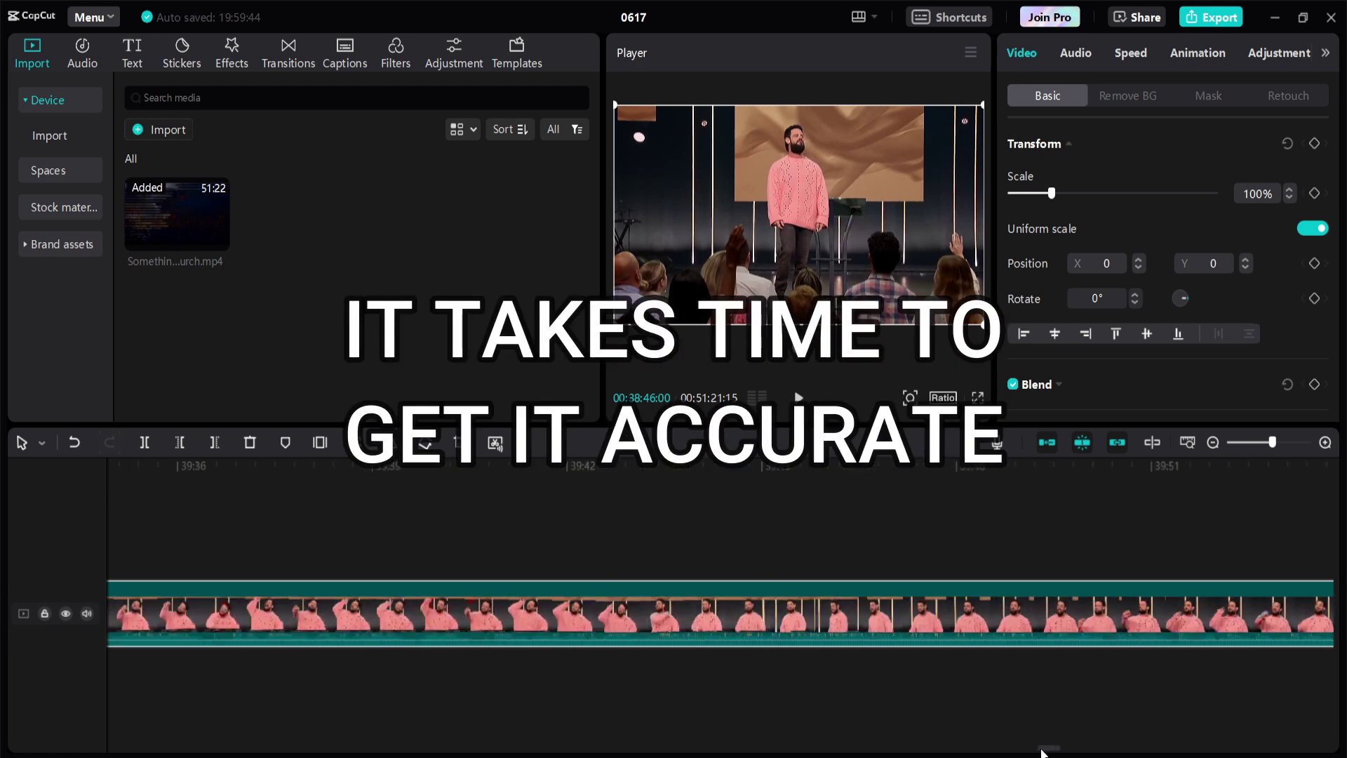
click(697, 463)
Replay the closing seconds to find the end point, split the clip at 00:39:45:07 and delete everything after it.
key(space)
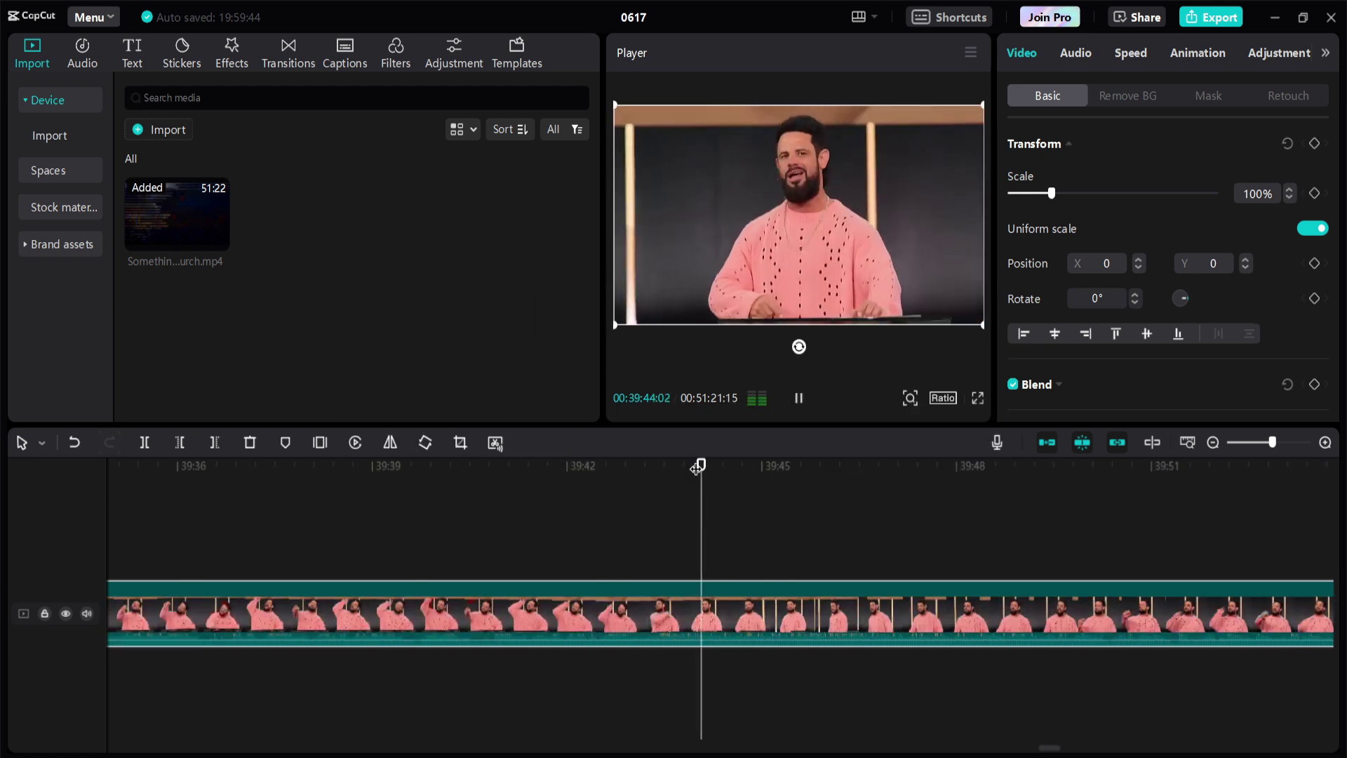
scroll(1017, 505, up, 3)
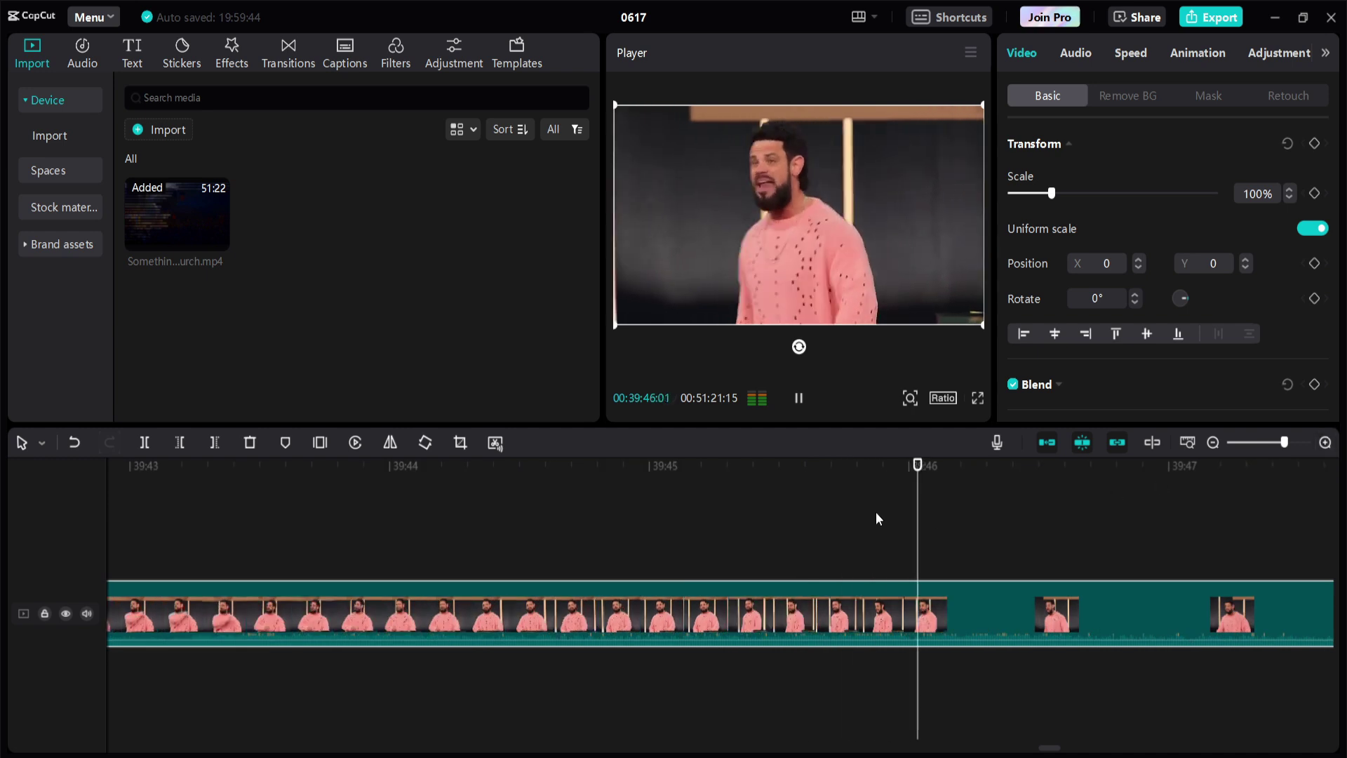
key(space)
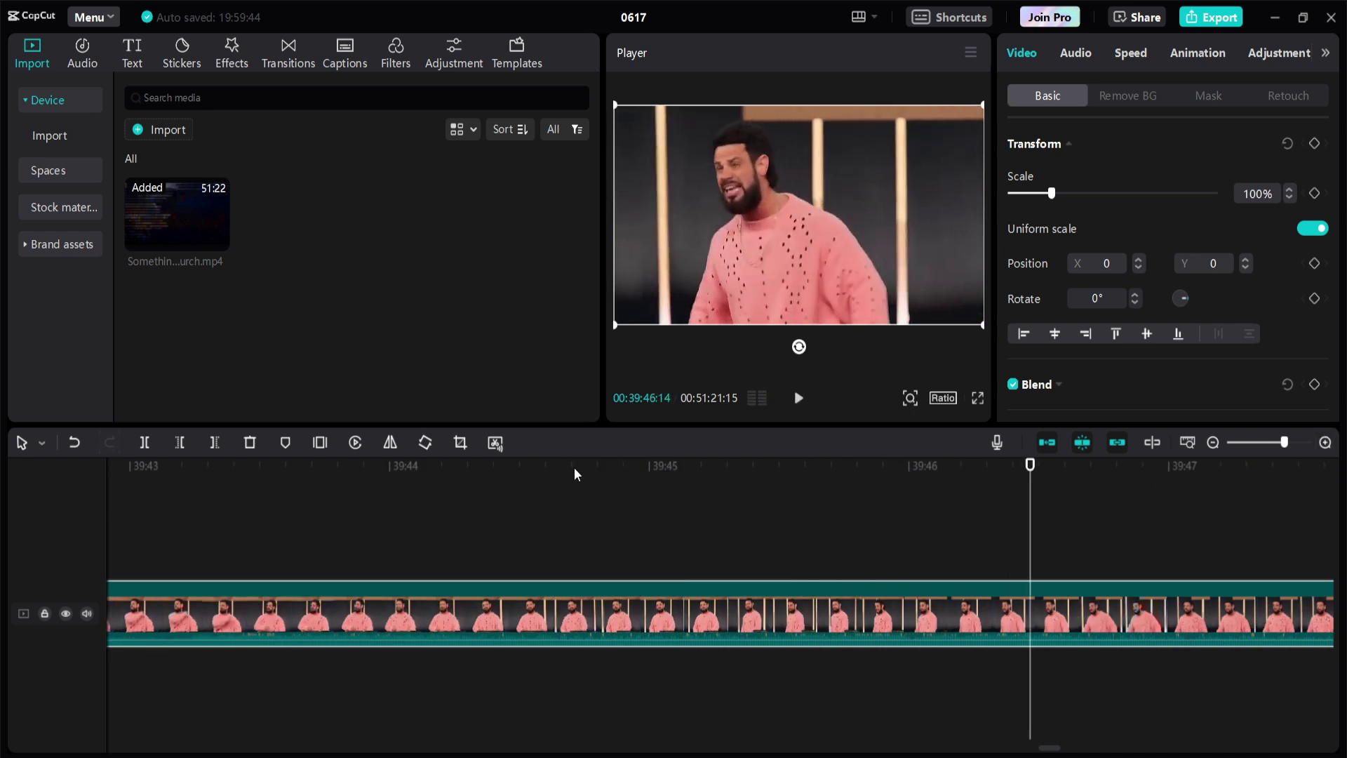
click(397, 465)
key(space)
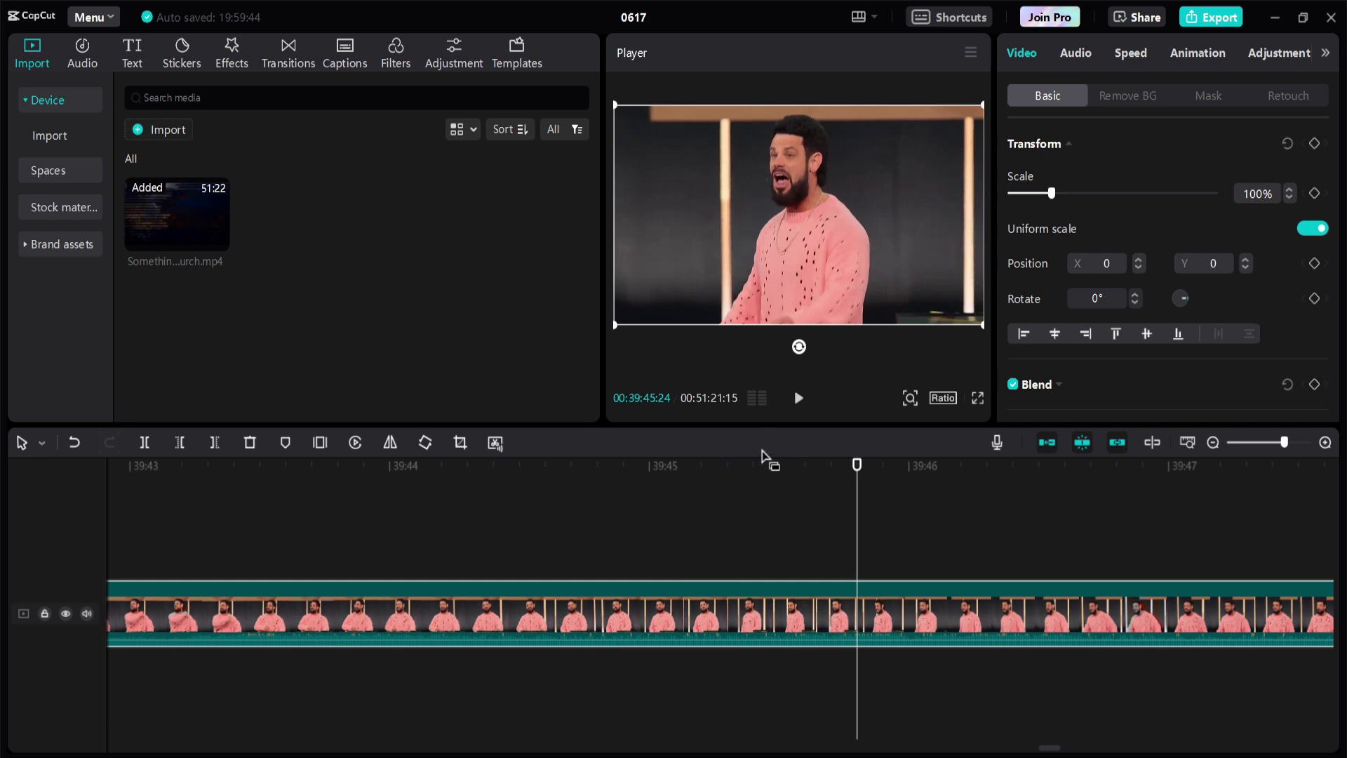
click(605, 467)
key(space)
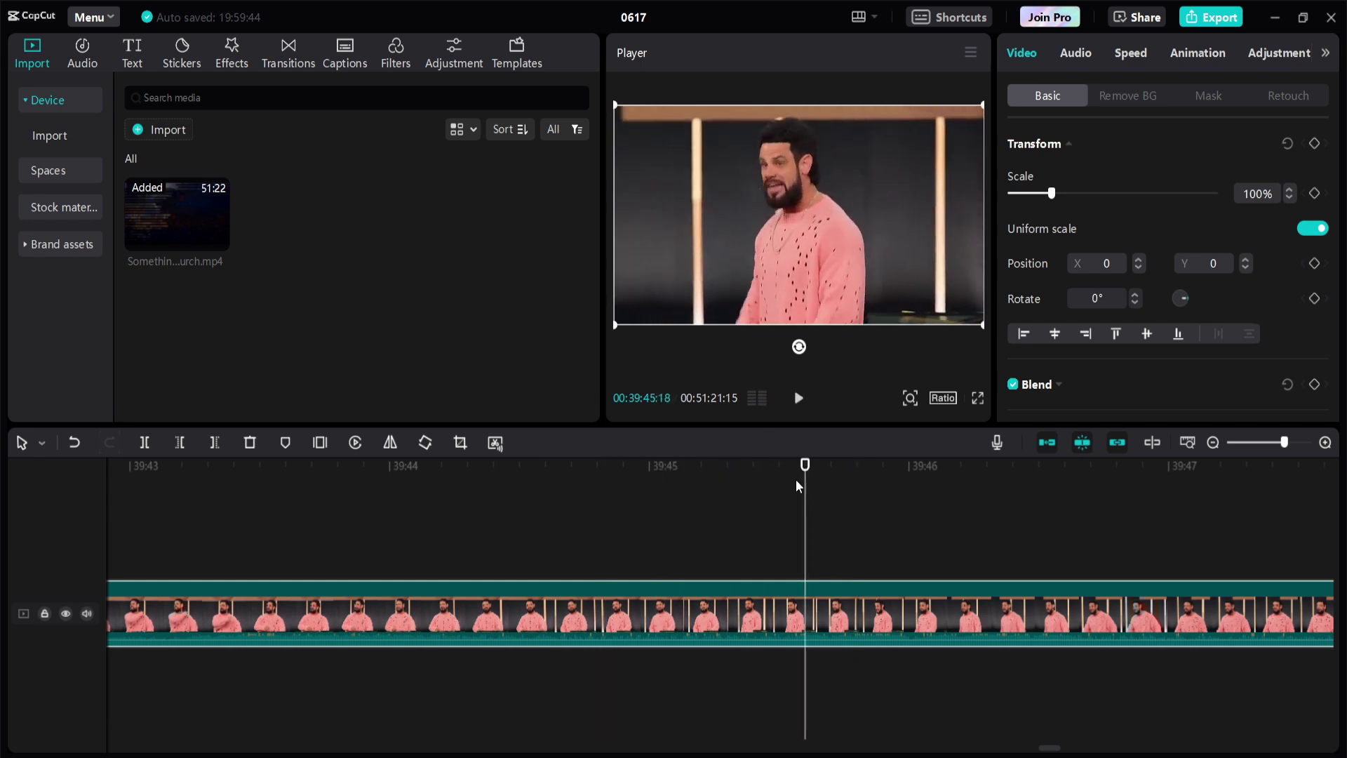
drag(805, 466, 711, 463)
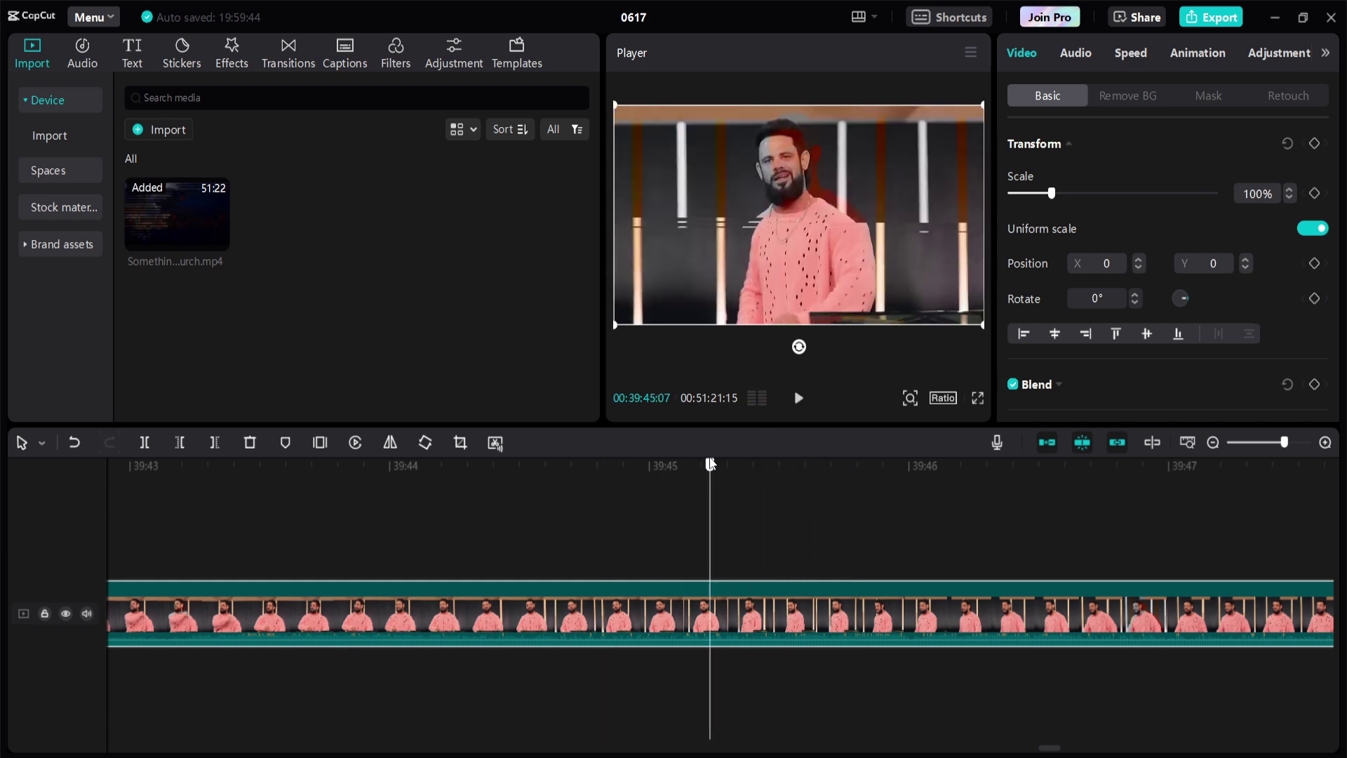
click(145, 443)
key(Delete)
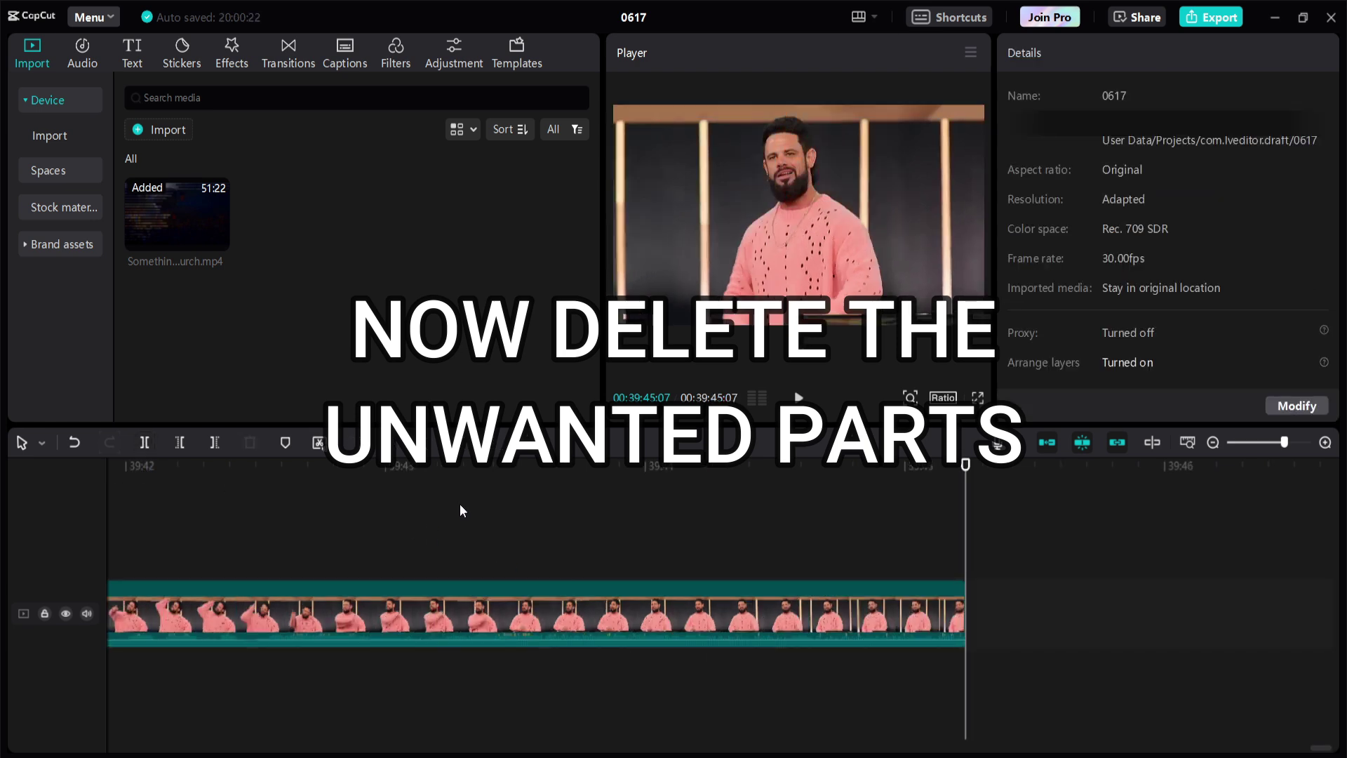
Delete the unwanted segment before the 00:38:32:10 cut and return the playhead to the start of the timeline.
click(658, 463)
key(space)
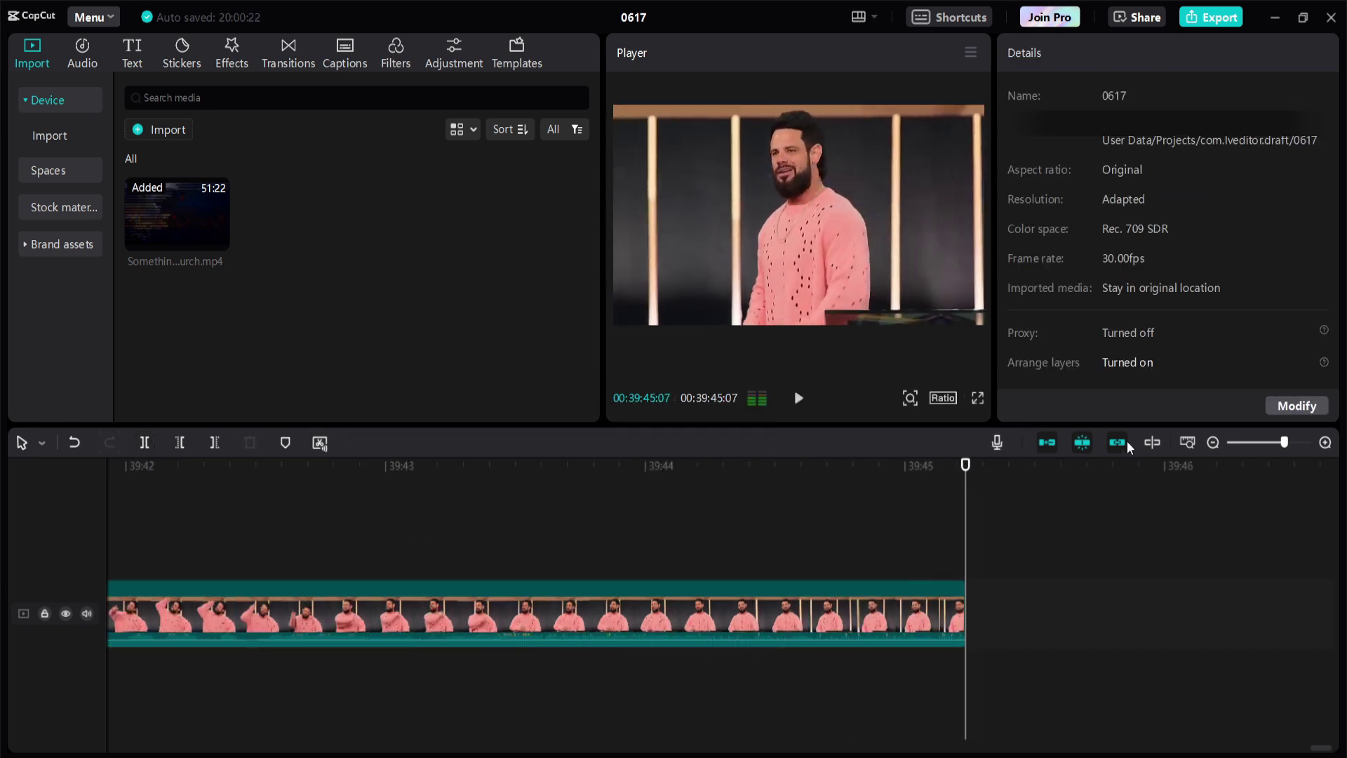
click(1213, 443)
click(1213, 443)
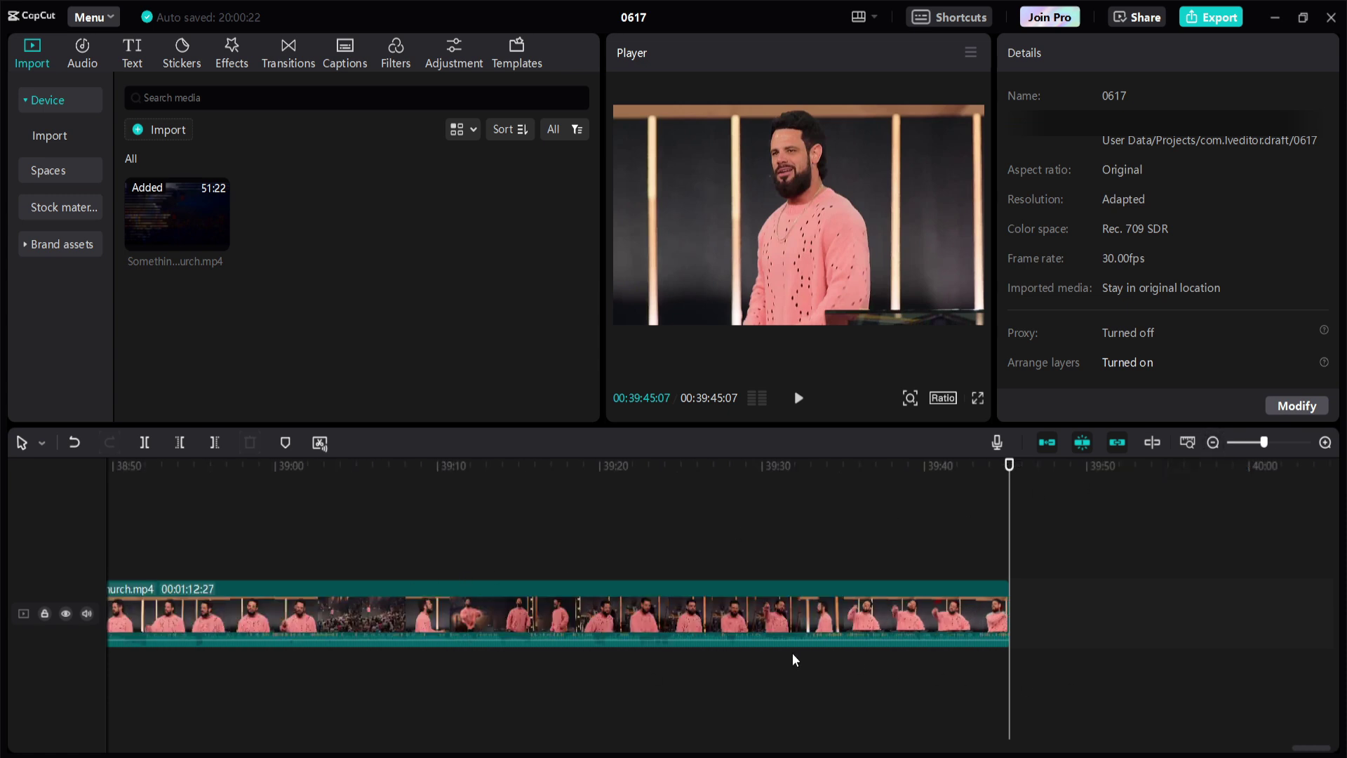
click(783, 610)
click(1212, 443)
click(1212, 443)
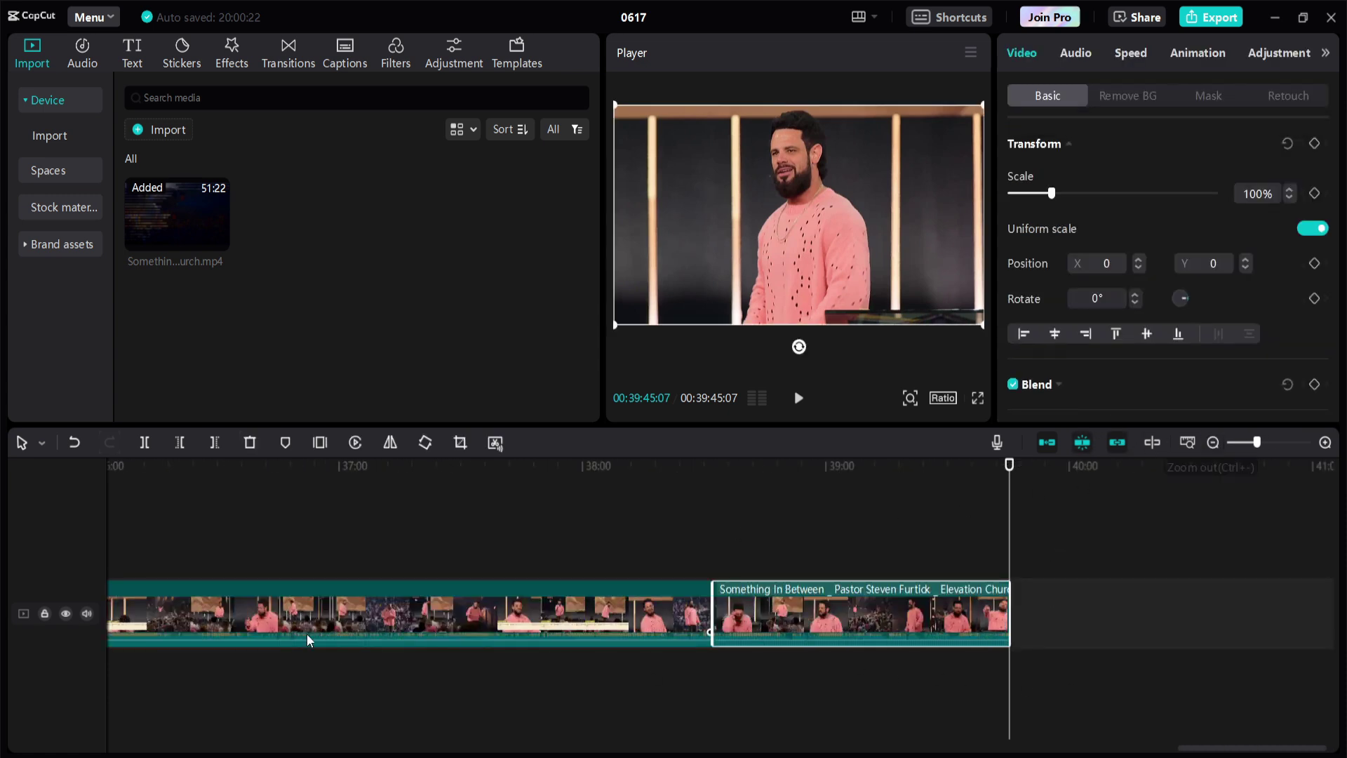
click(415, 617)
key(Delete)
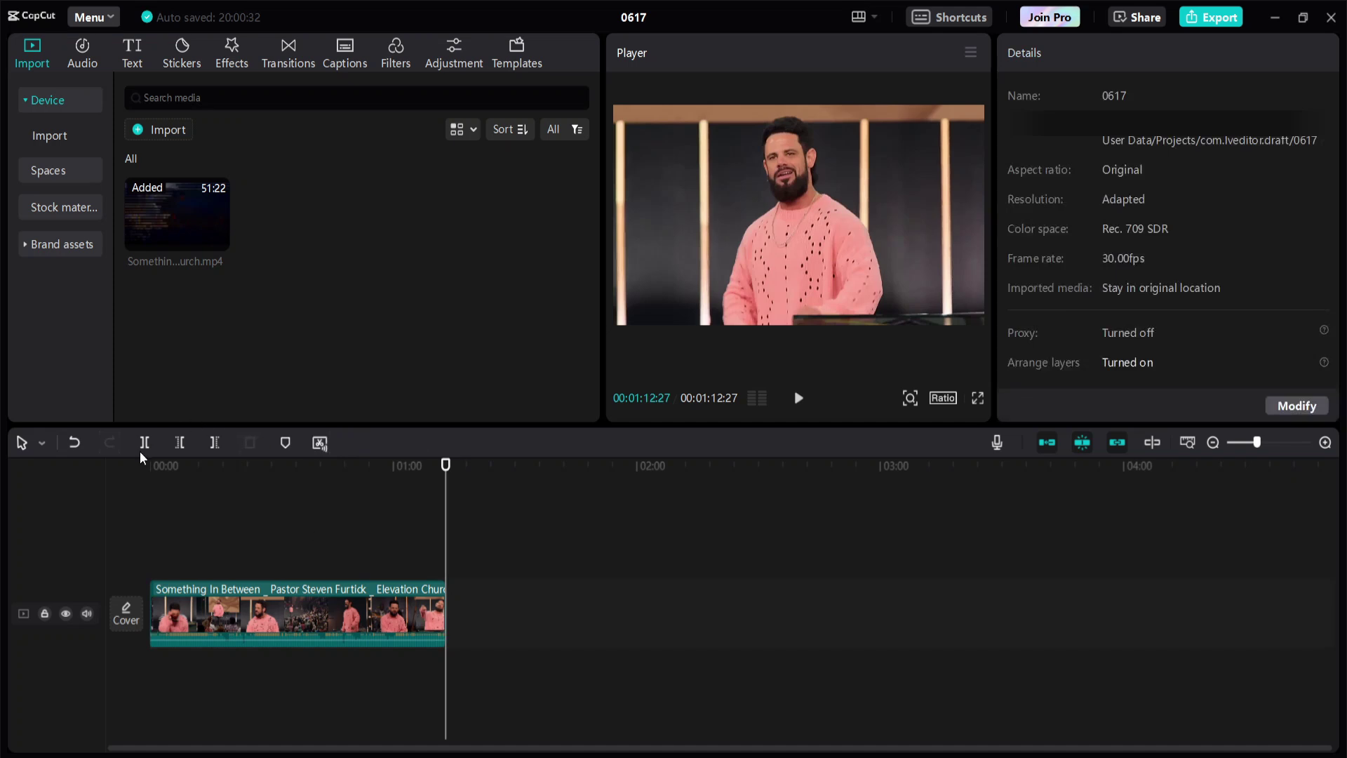
drag(168, 466, 112, 474)
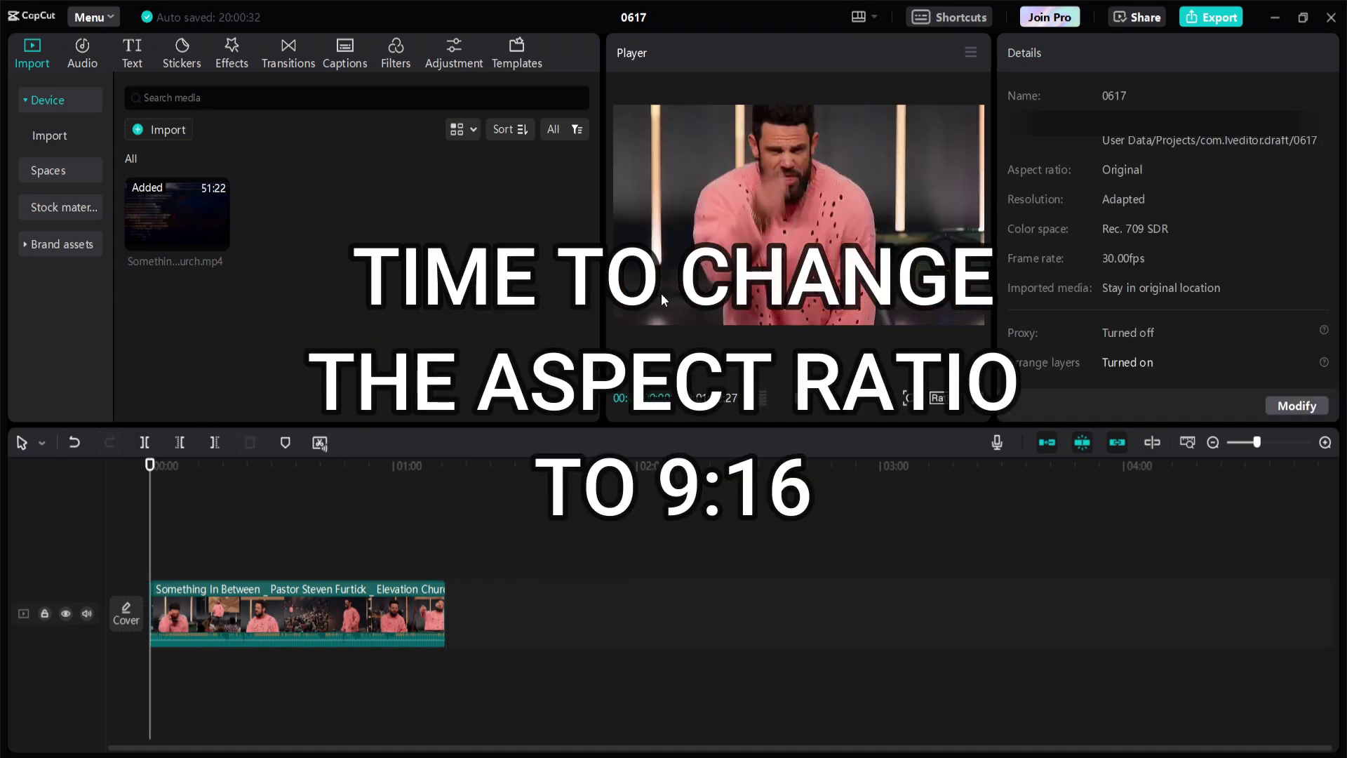
Rename the project "elevation church reel" and set its aspect ratio to 9:16.
click(1301, 406)
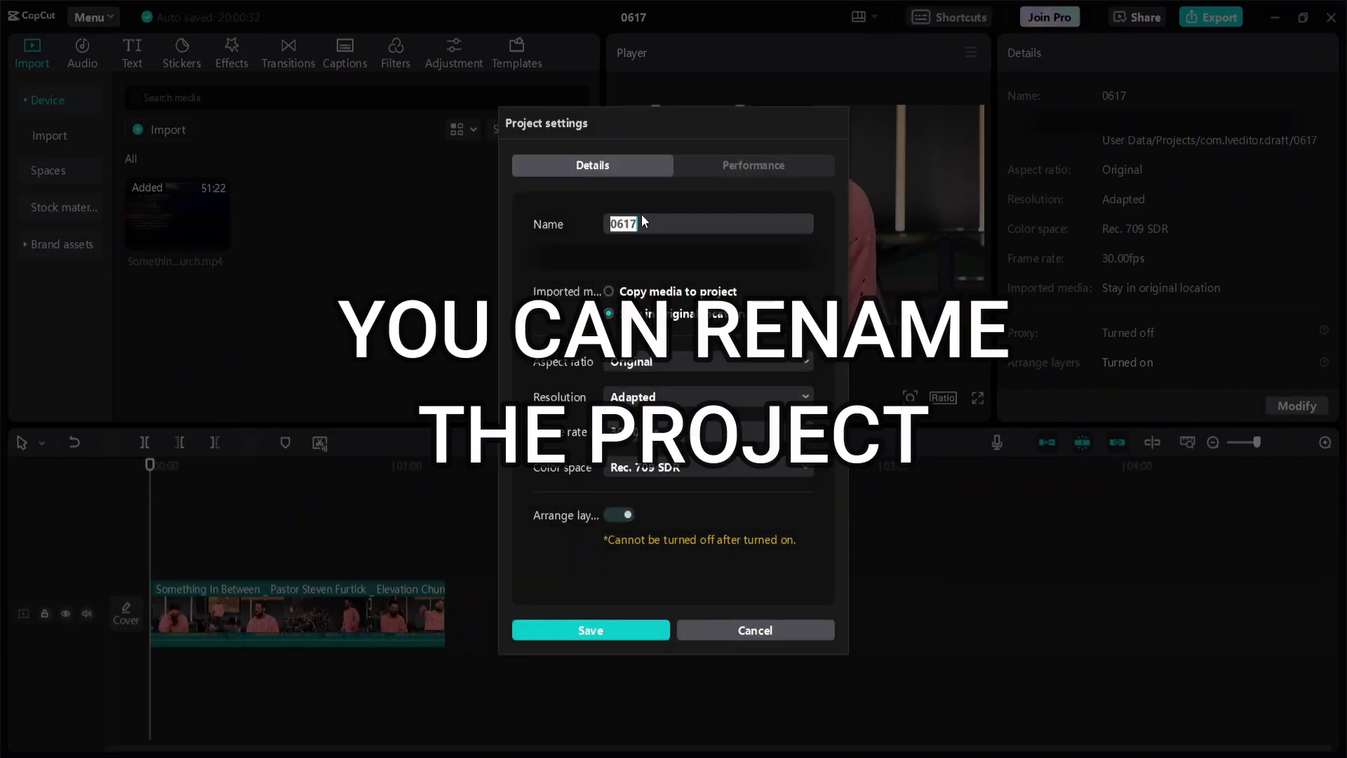
text(elevation church reel)
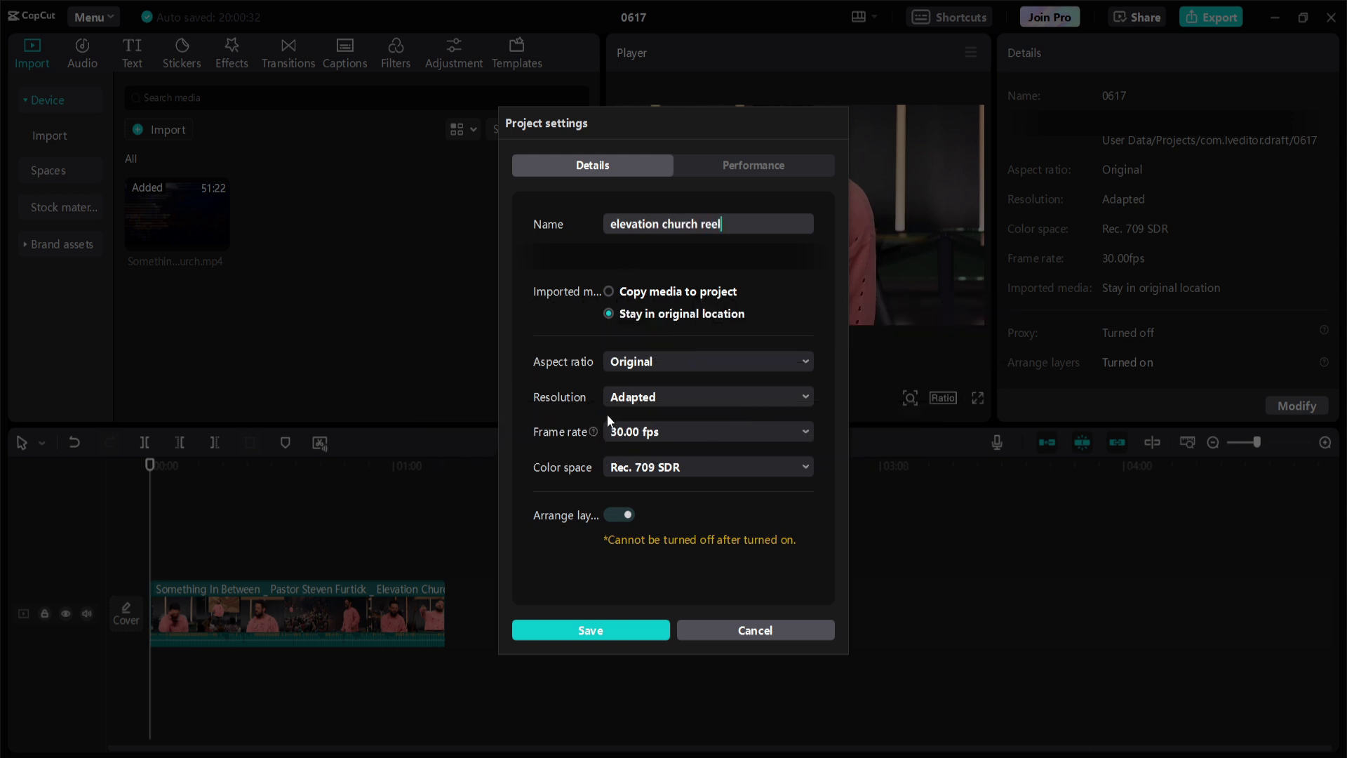
click(670, 363)
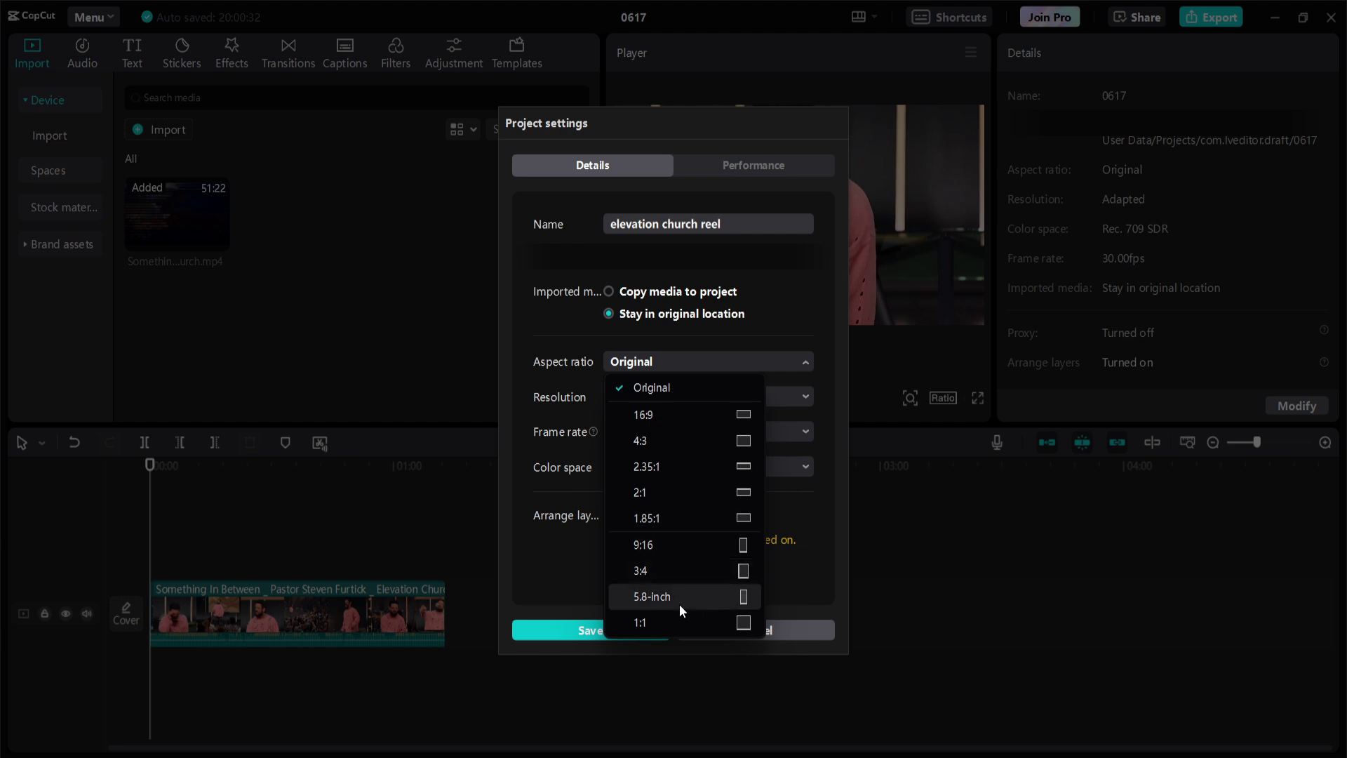
click(651, 545)
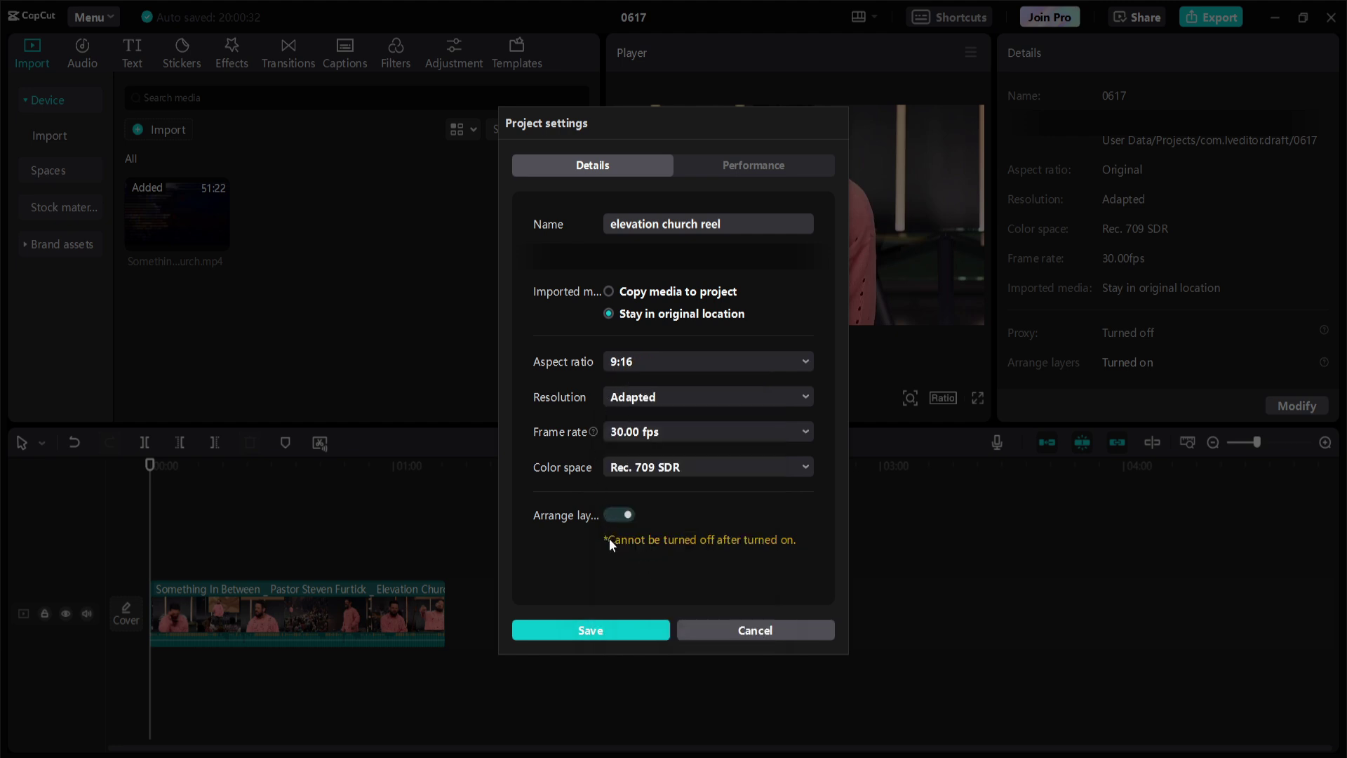
click(583, 631)
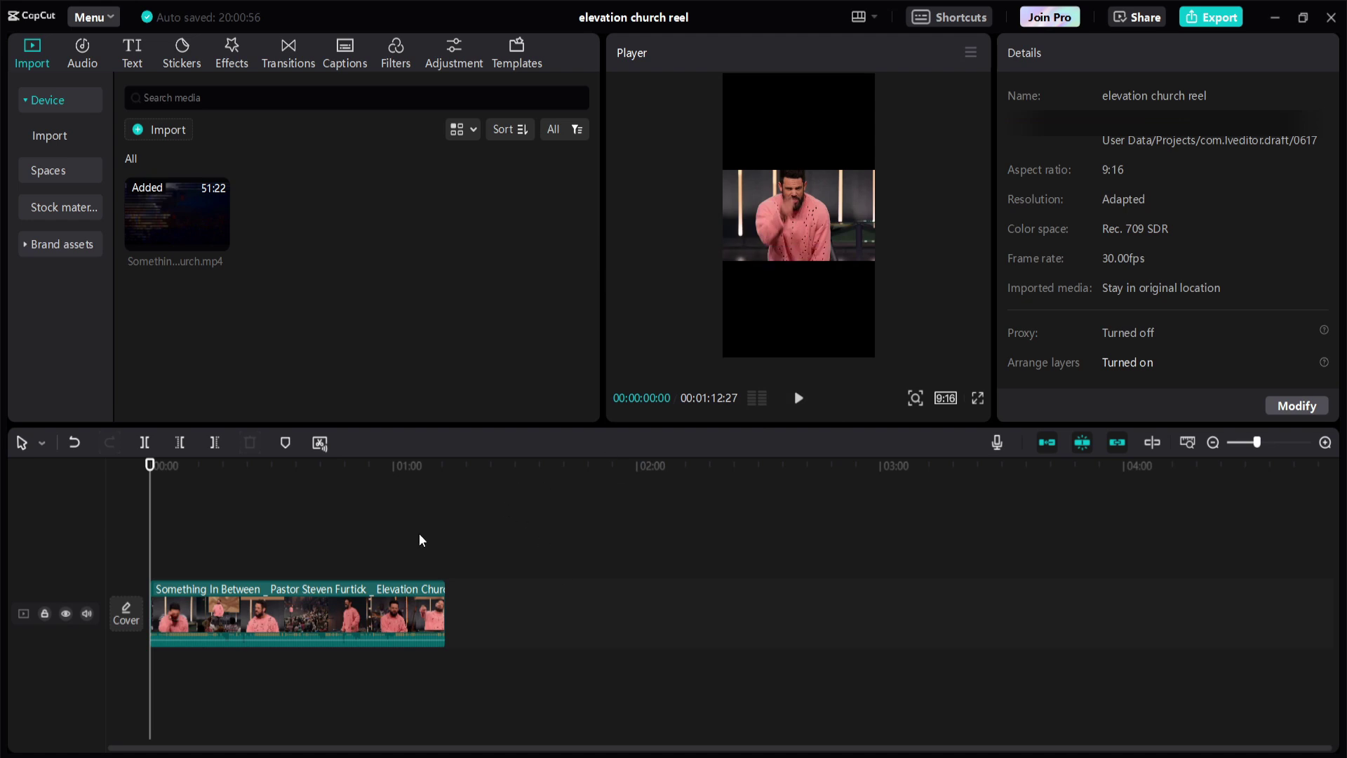
Scale the video clip to 315%, shift it horizontally to X 236 to frame the preacher, and preview the framing from the start.
click(340, 602)
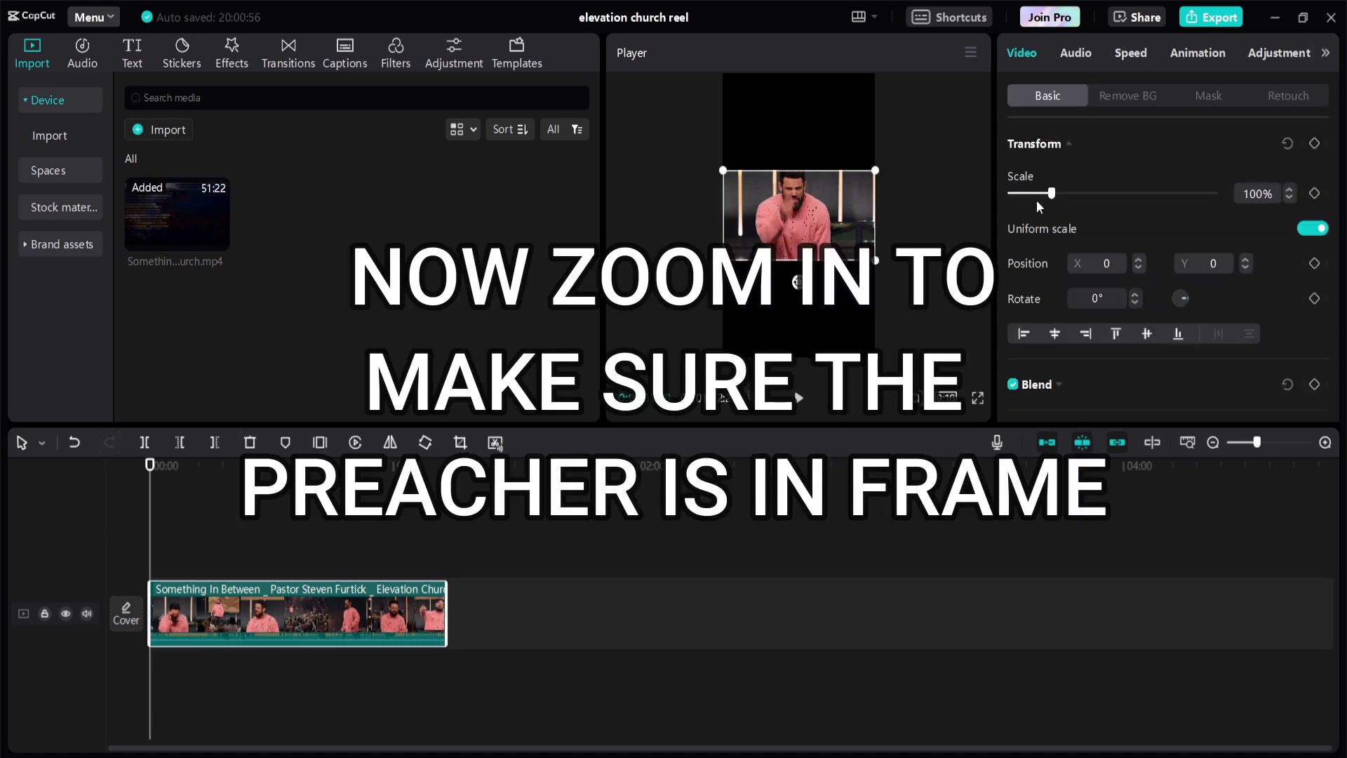
drag(1051, 195, 1139, 220)
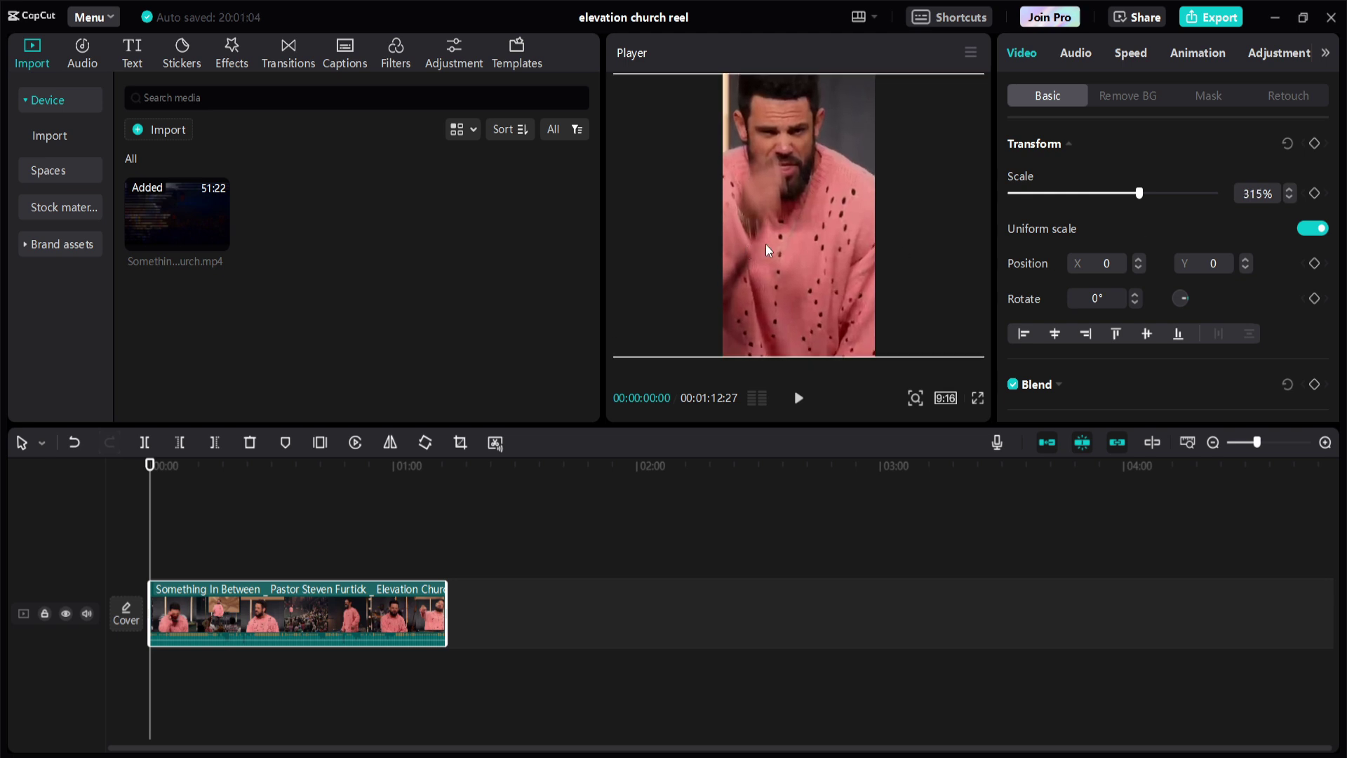
drag(772, 246, 794, 247)
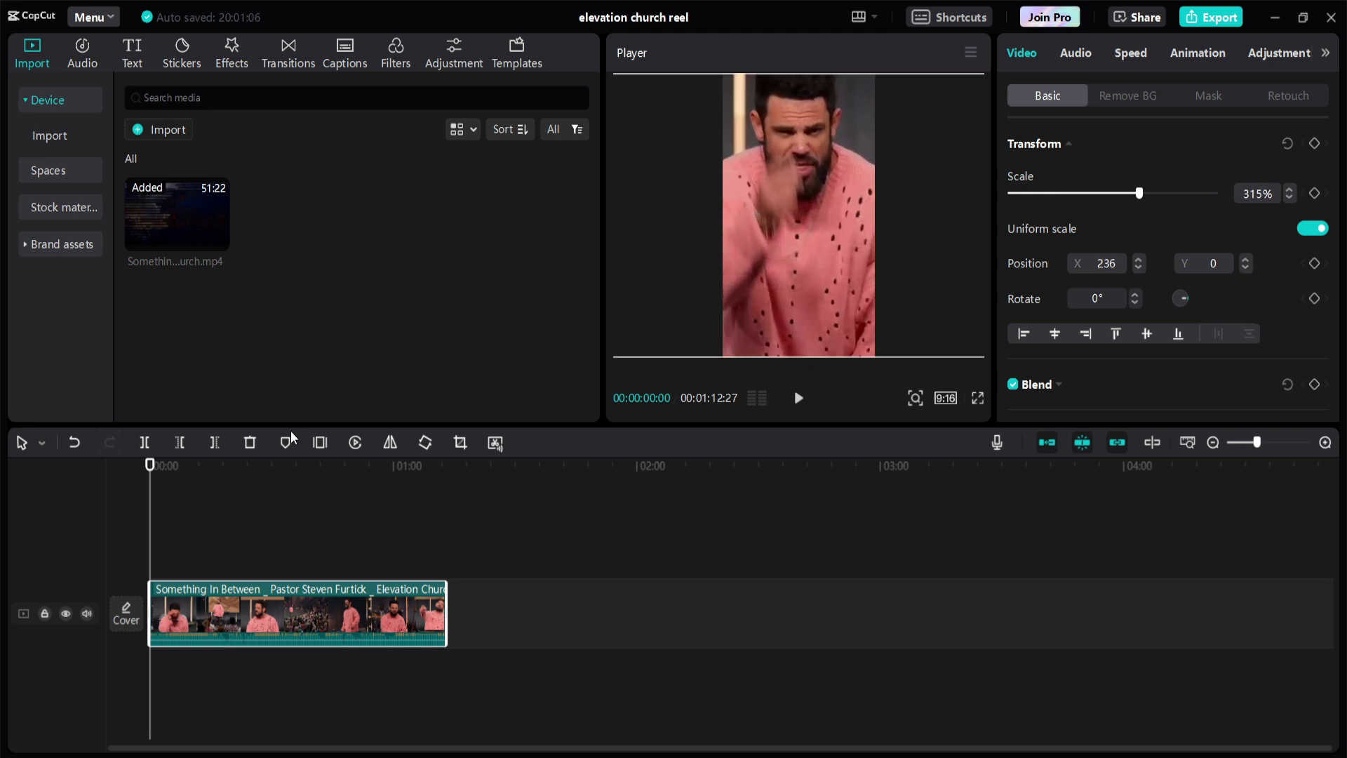
click(796, 398)
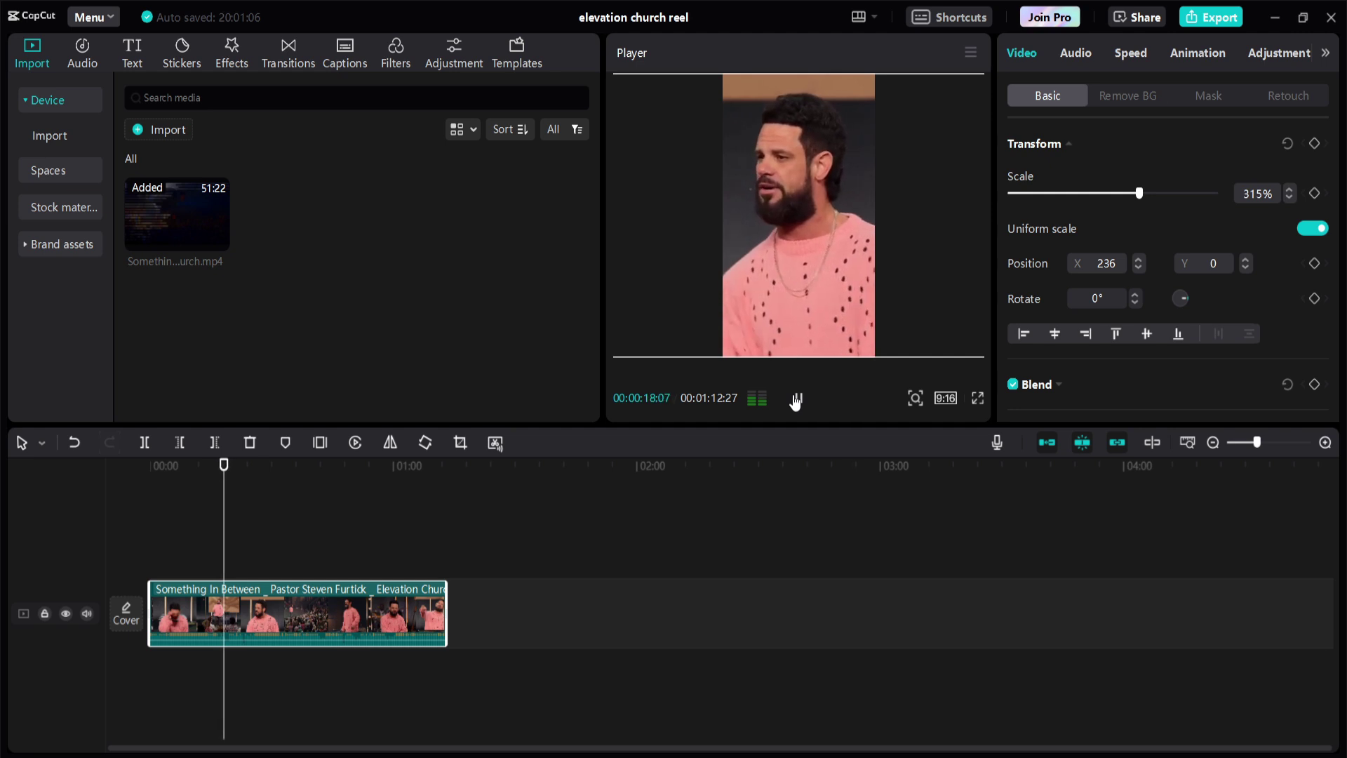
click(796, 399)
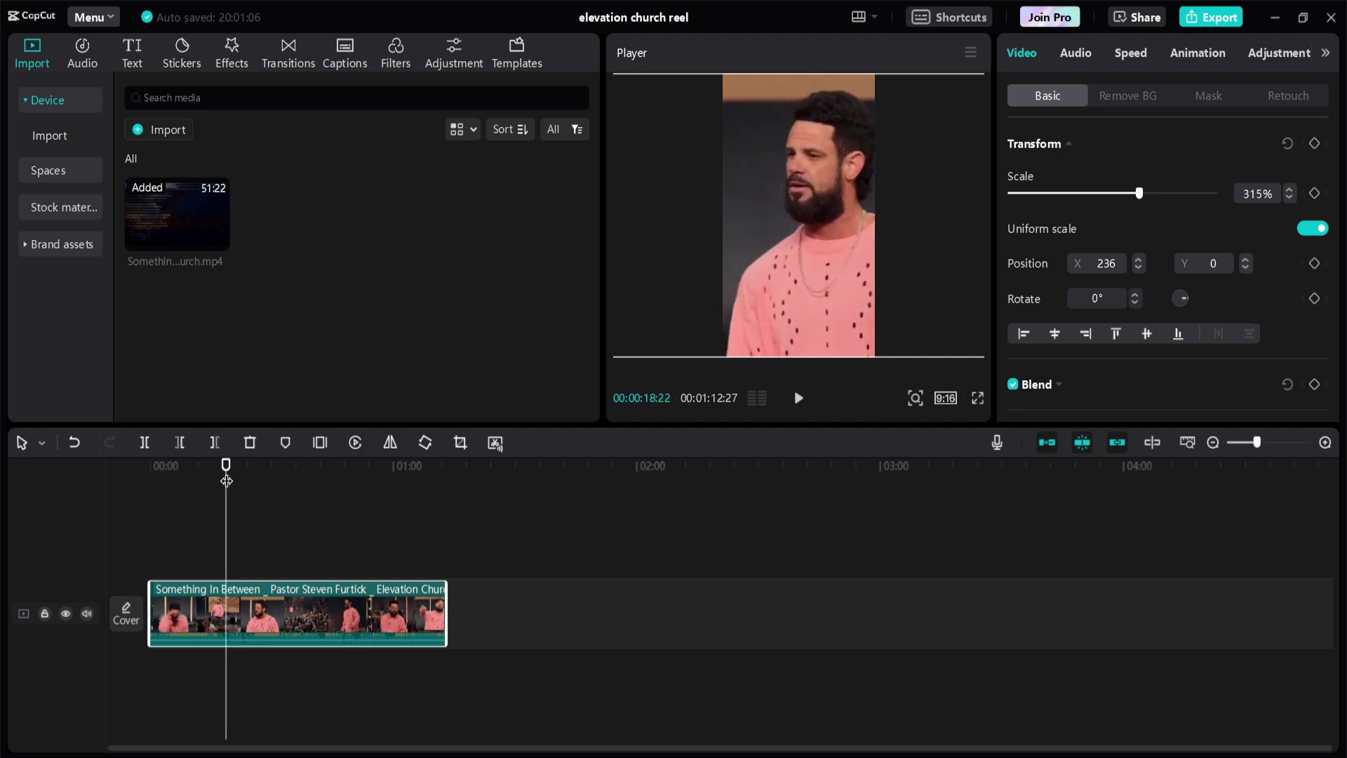
drag(226, 481, 81, 487)
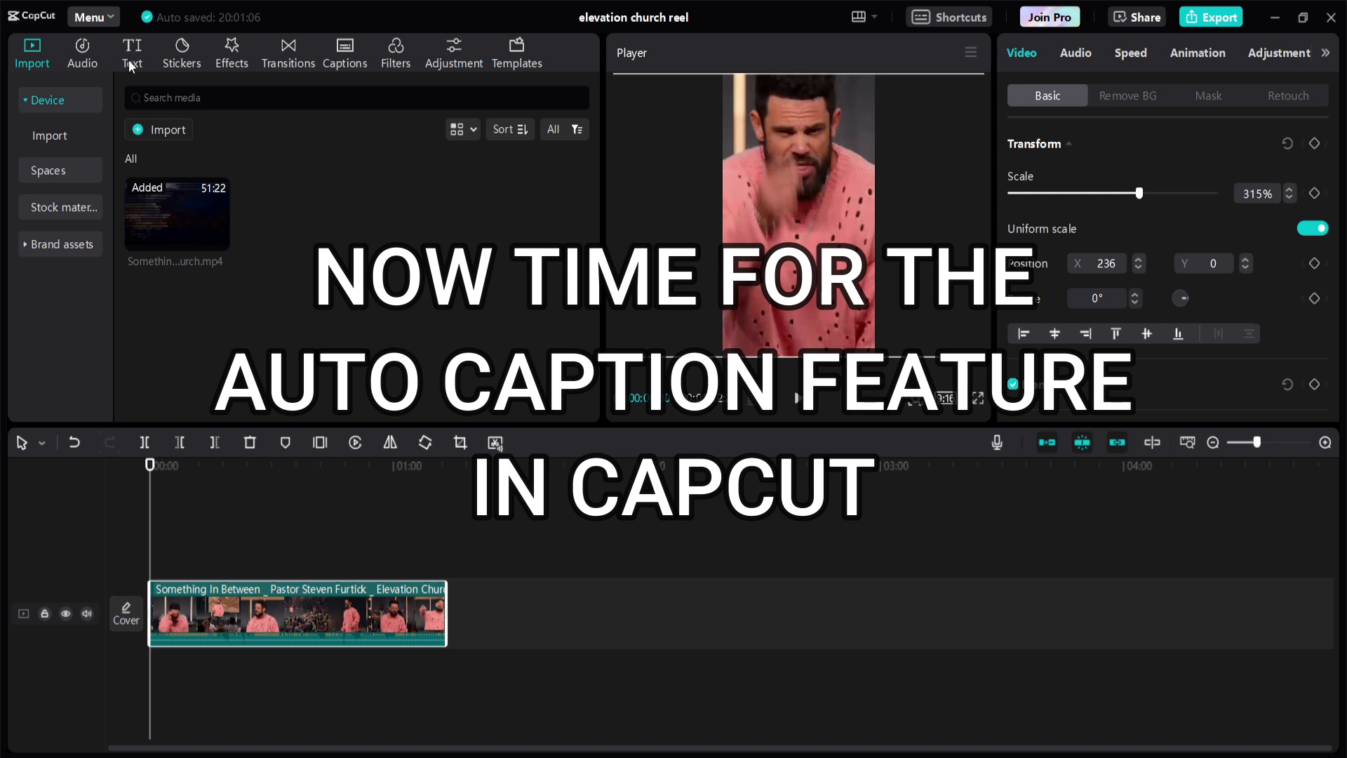
Generate automatic captions with English as the spoken language and play the first seconds to check them.
click(130, 64)
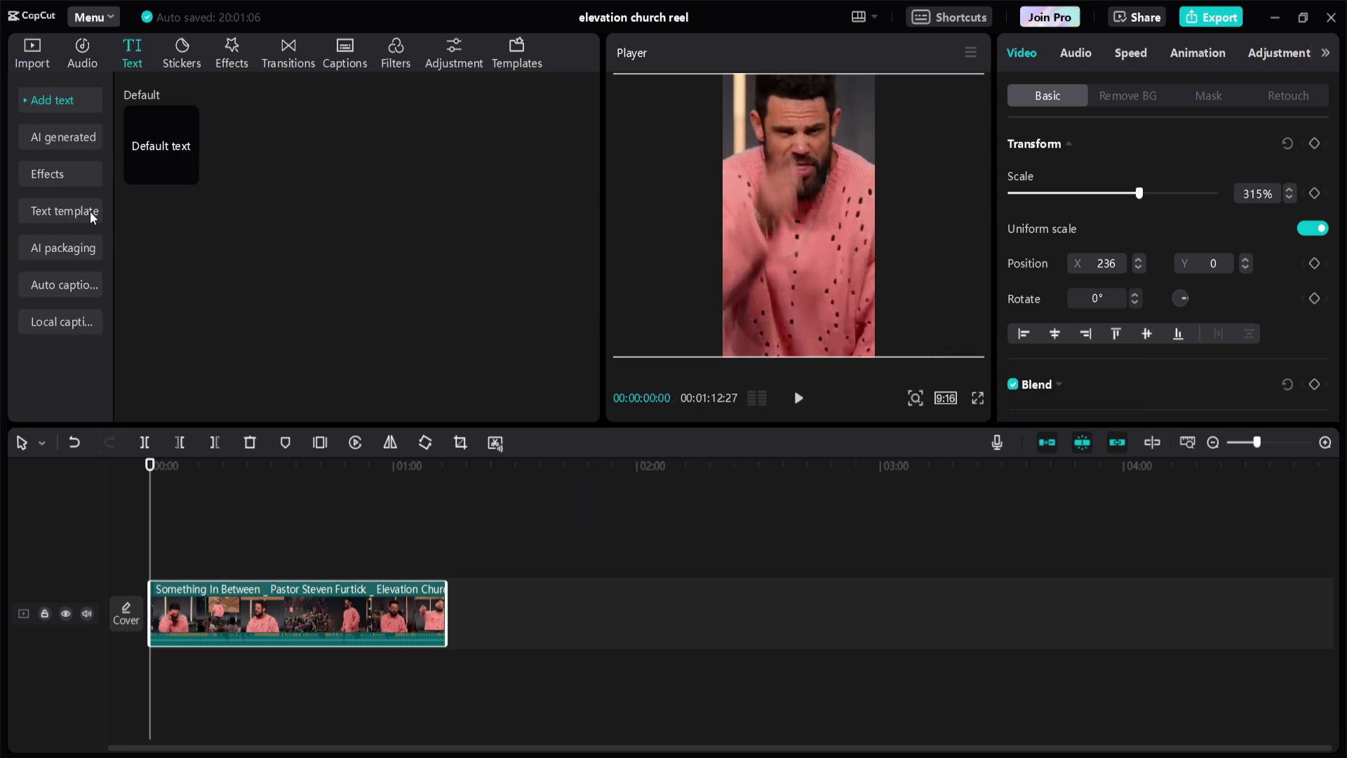
click(51, 284)
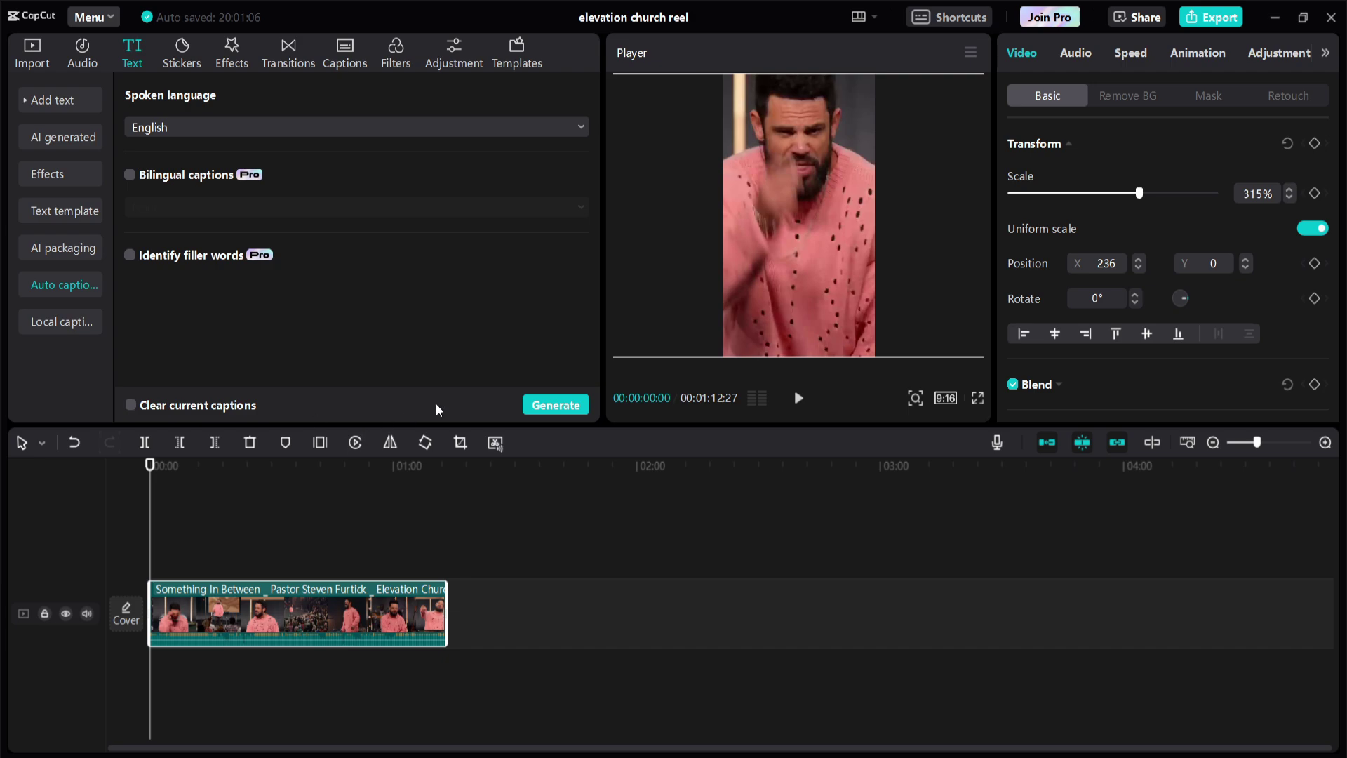
click(551, 406)
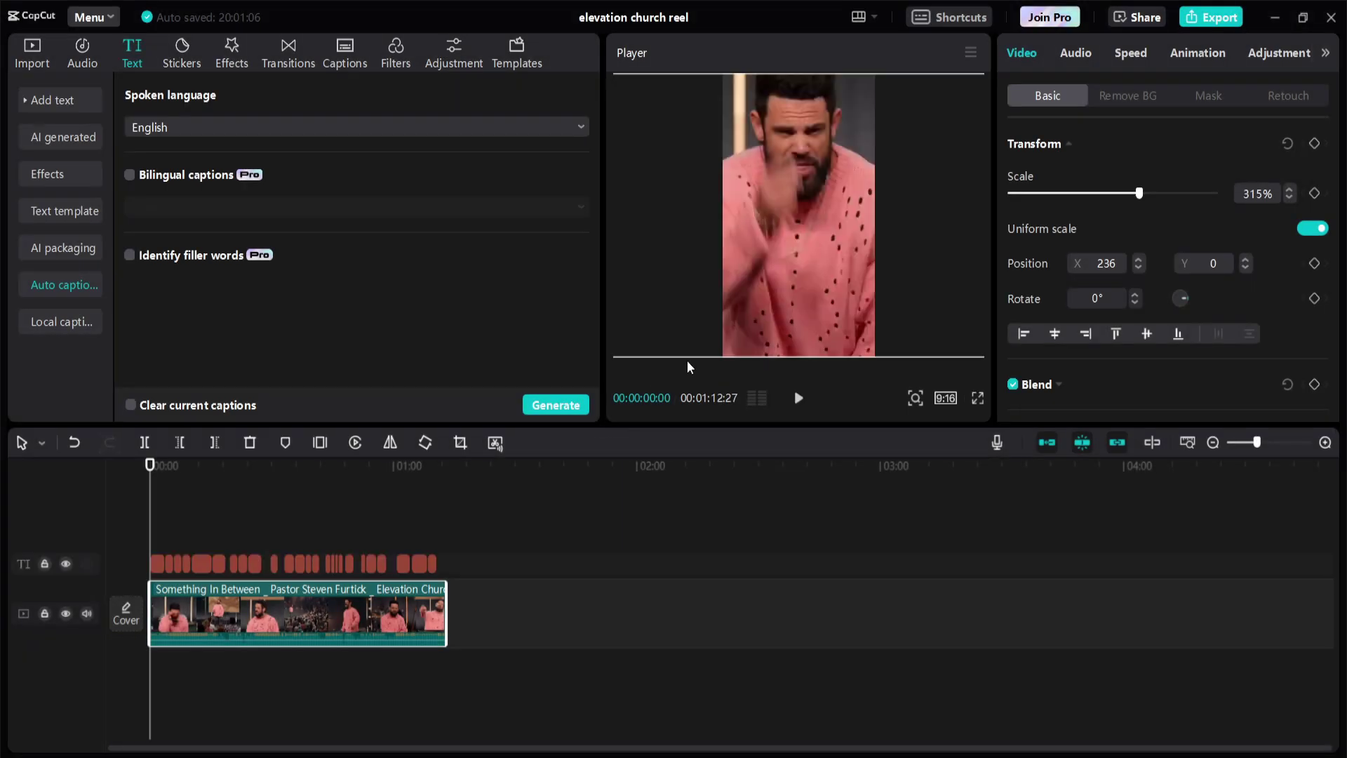
click(797, 399)
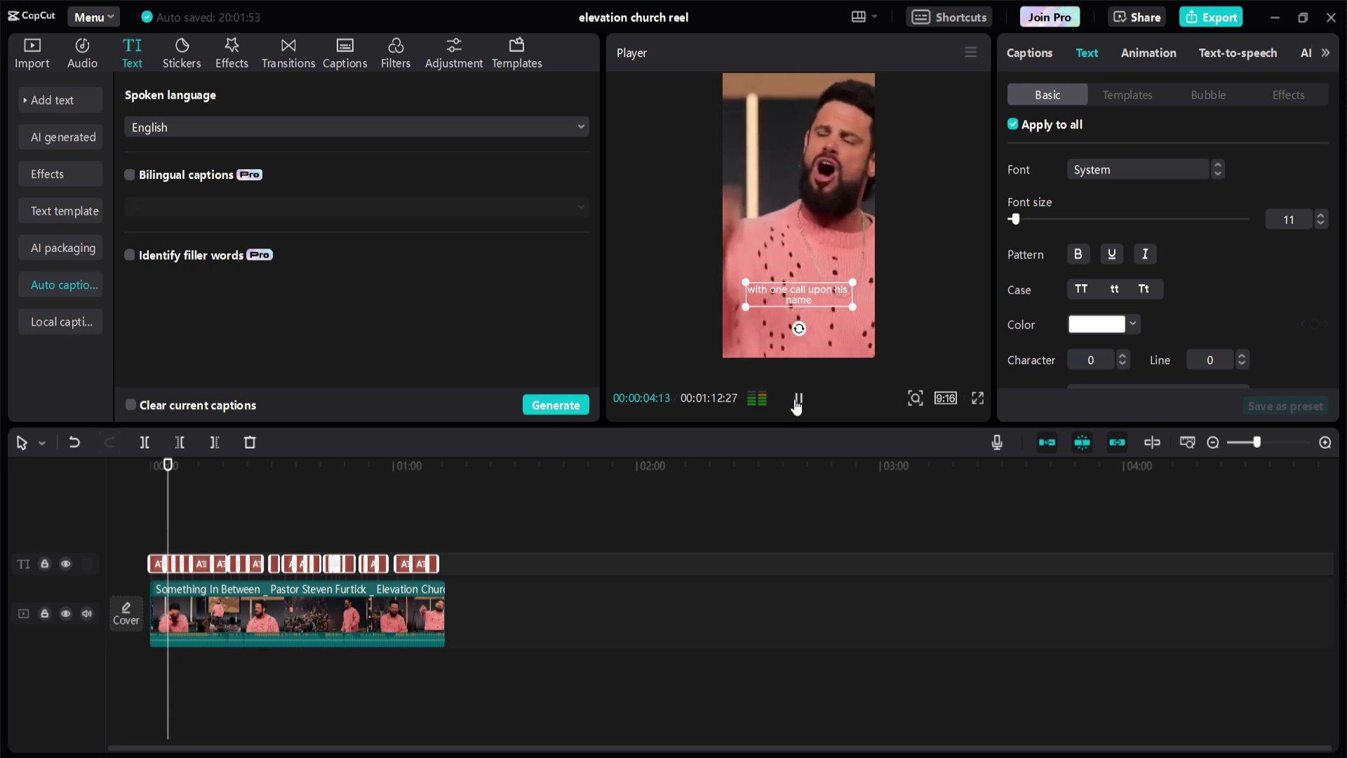
click(798, 399)
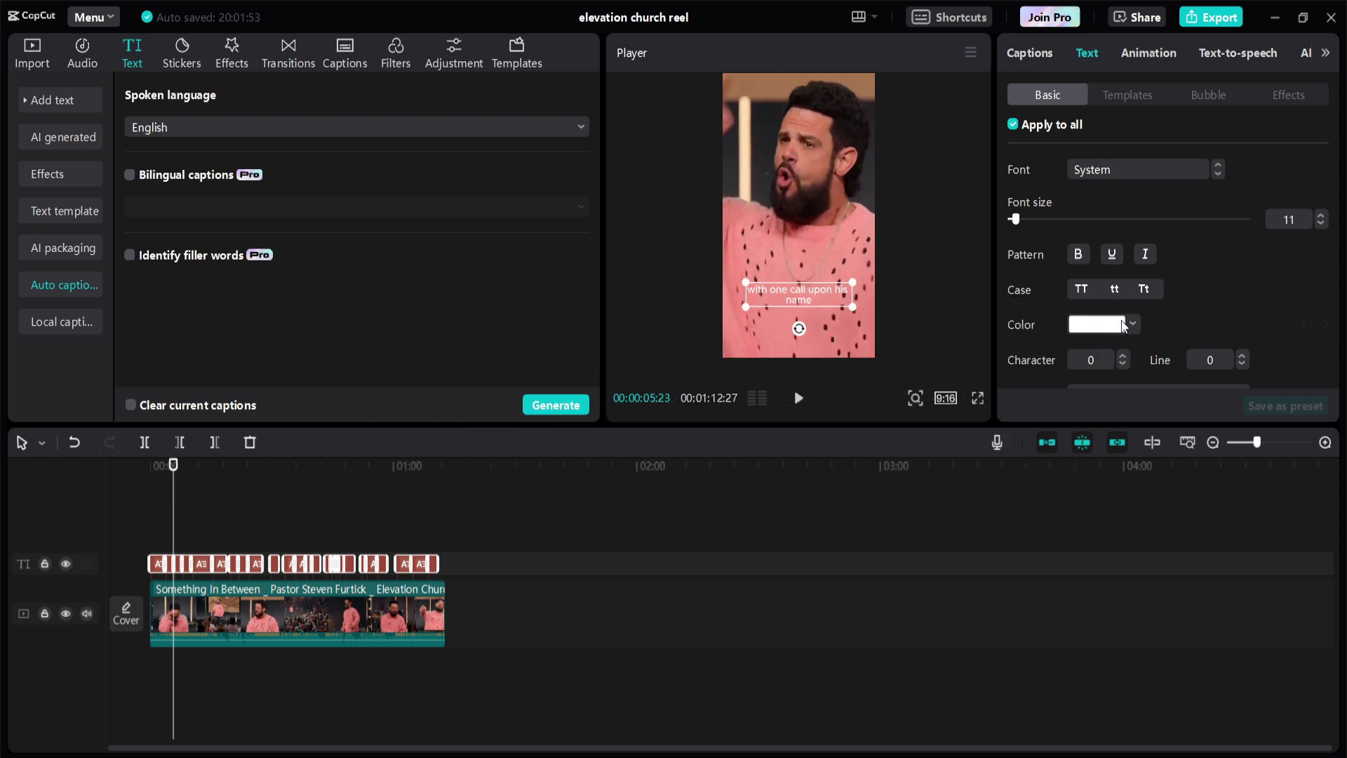
Set all captions to the Bebas Neue Regular font at size 25 and preview them from the start of the timeline.
click(1091, 171)
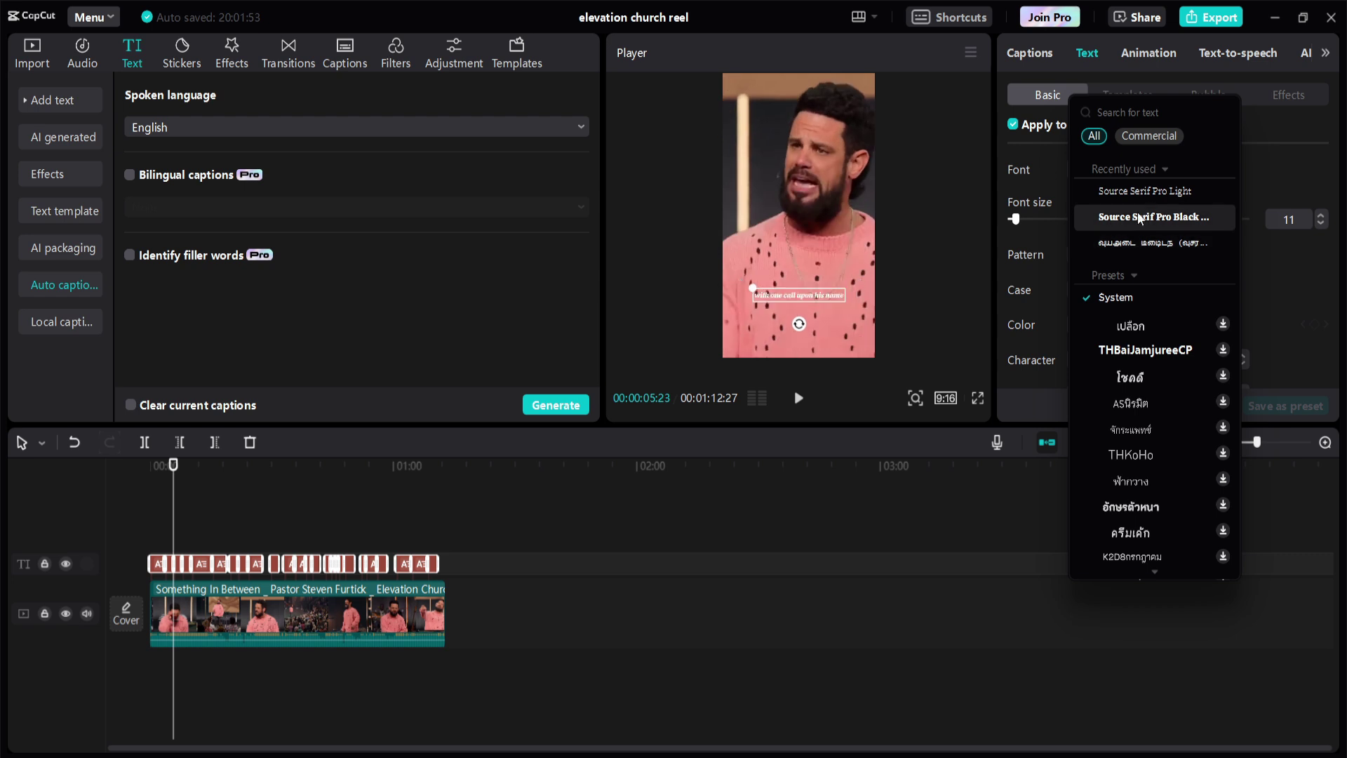
scroll(1126, 351, down, 5)
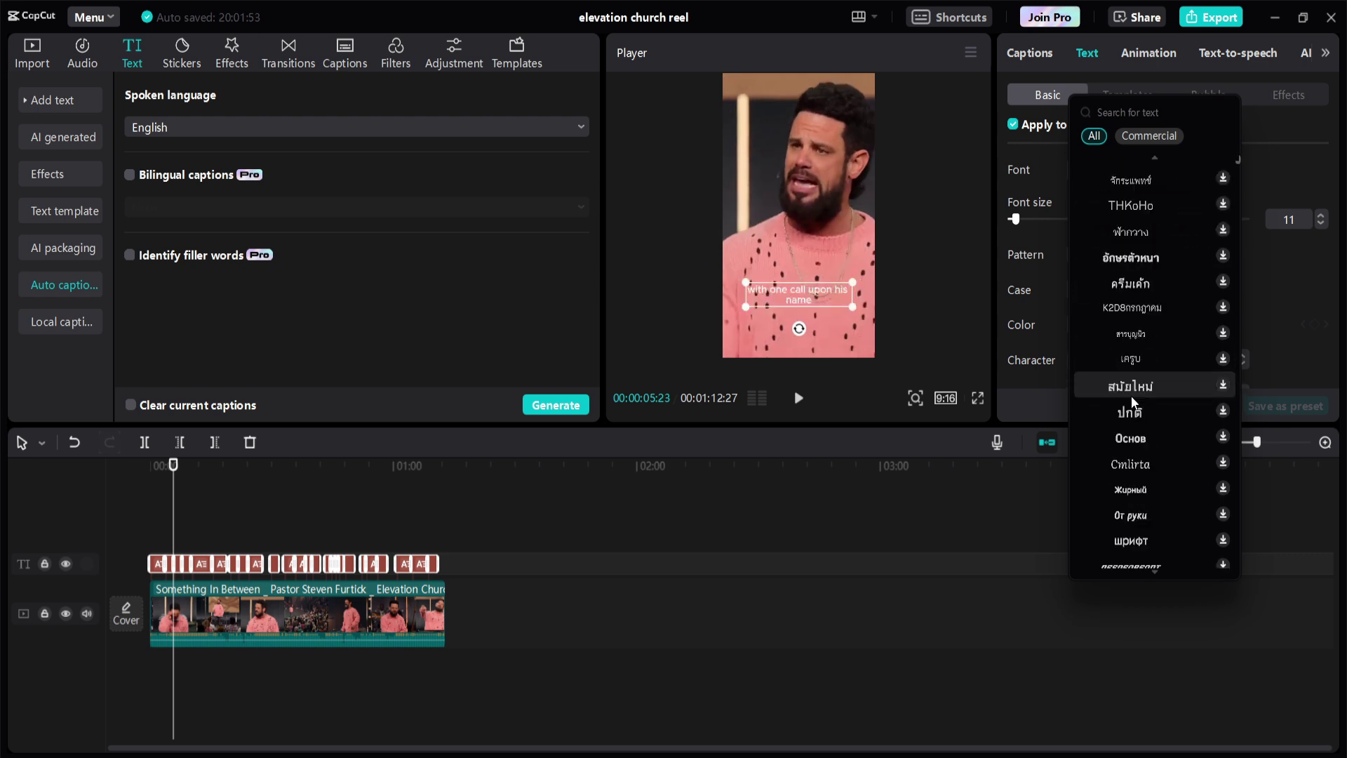
scroll(1131, 397, up, 5)
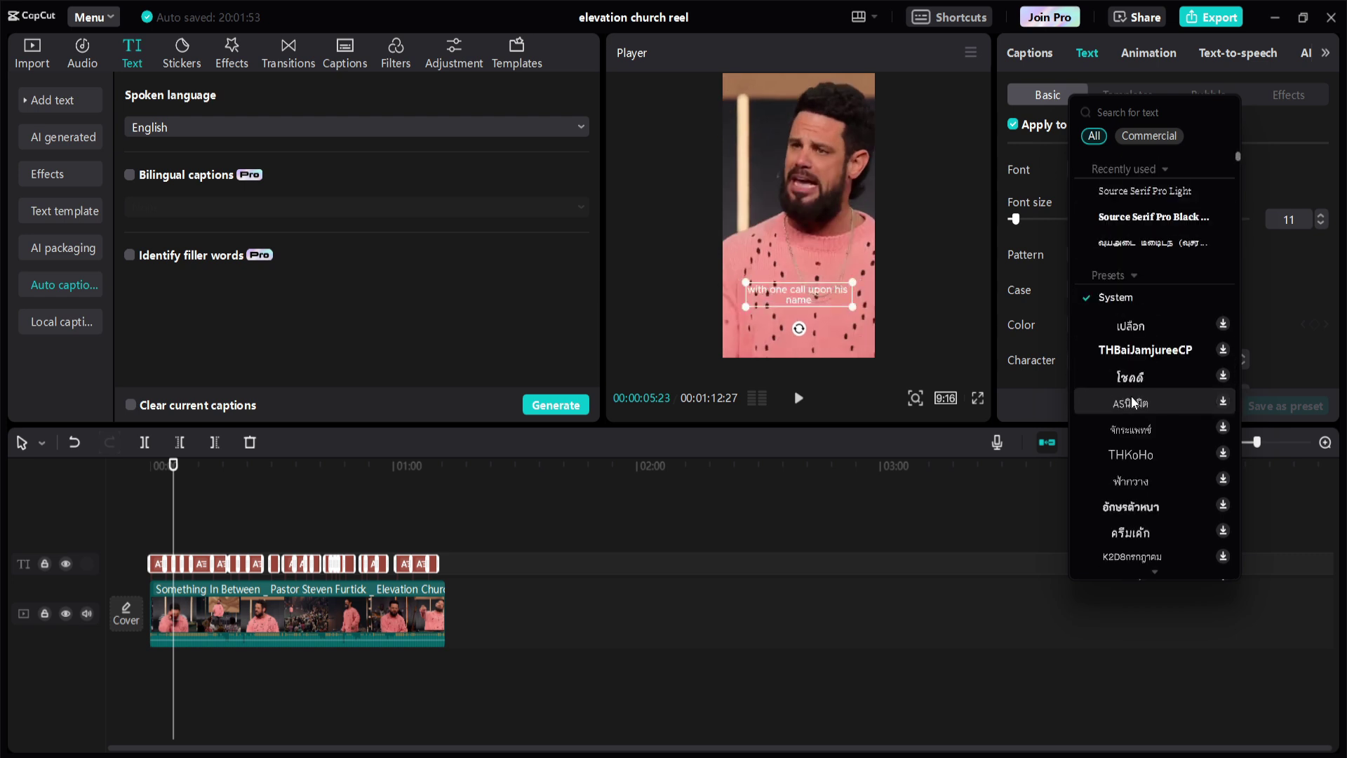
click(1145, 108)
text(be)
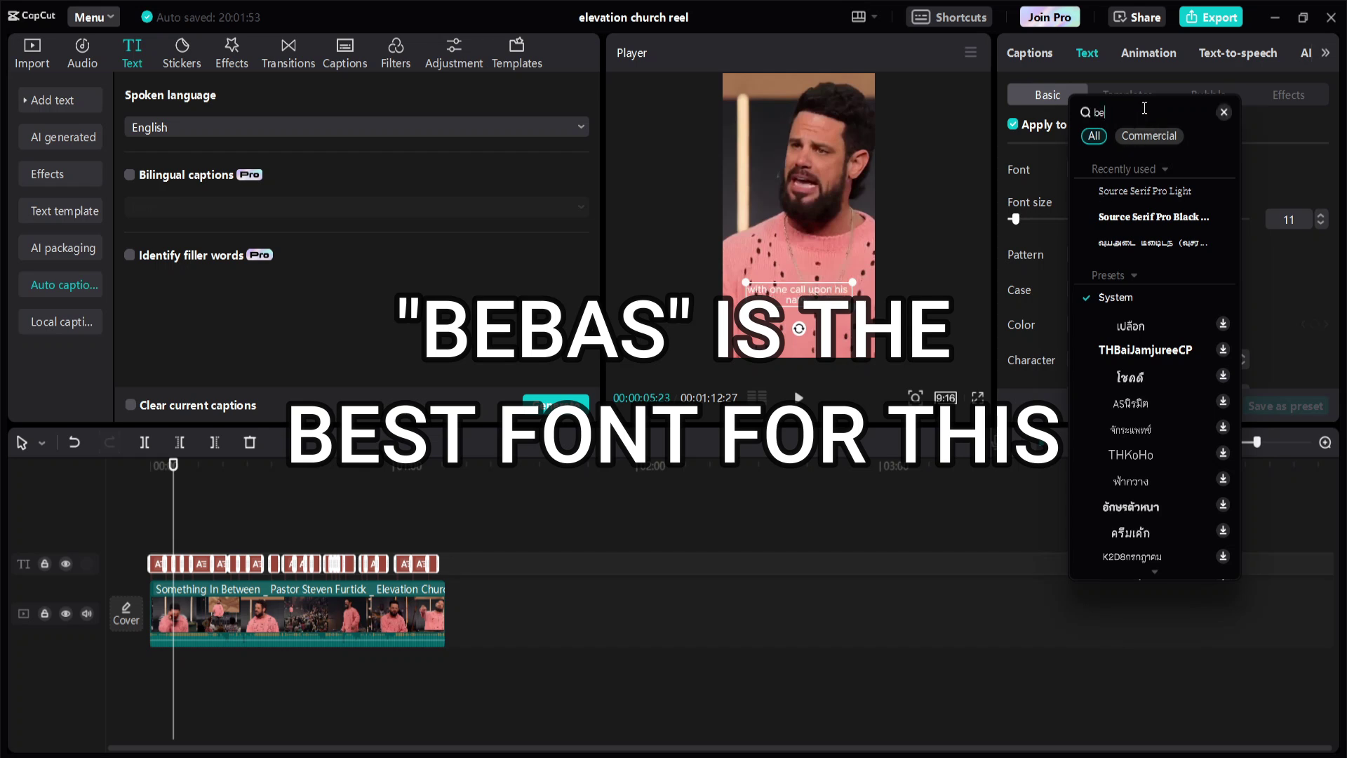
text(bas)
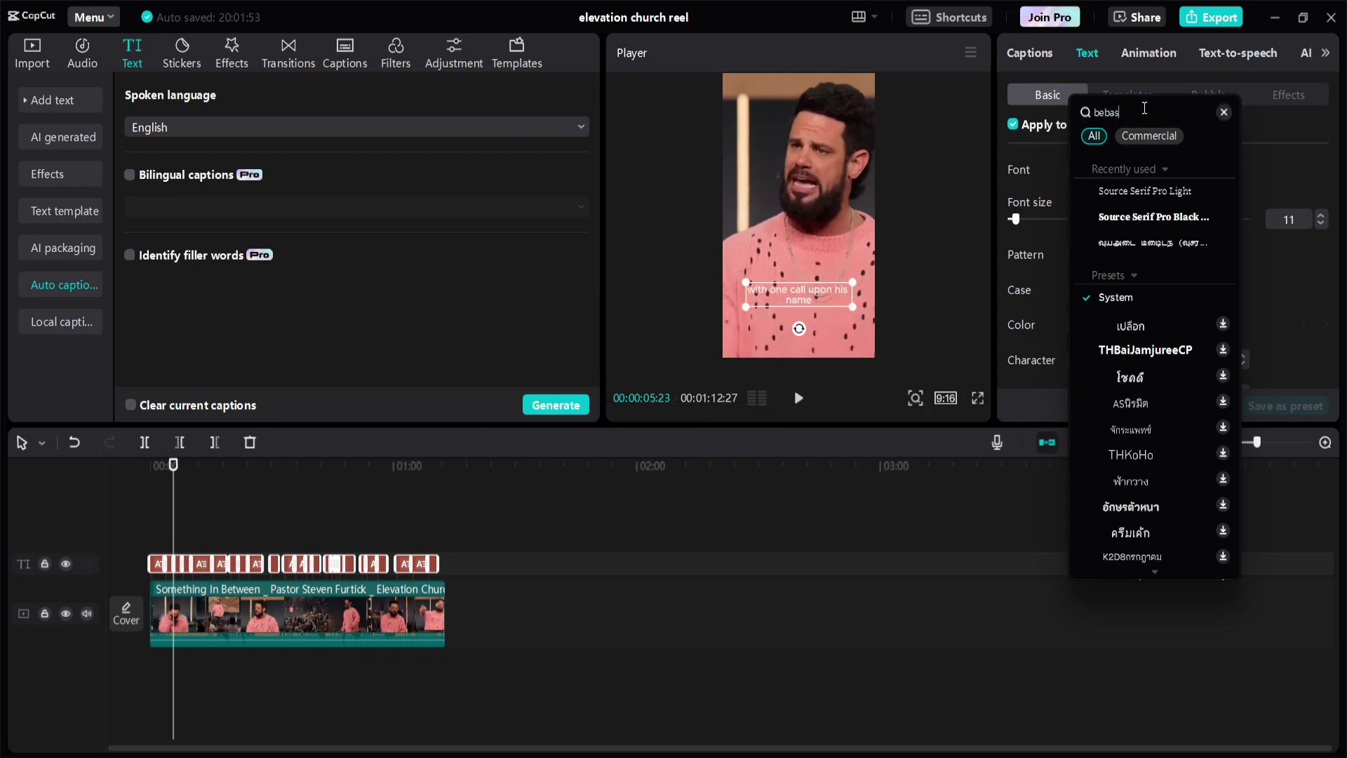
click(1123, 199)
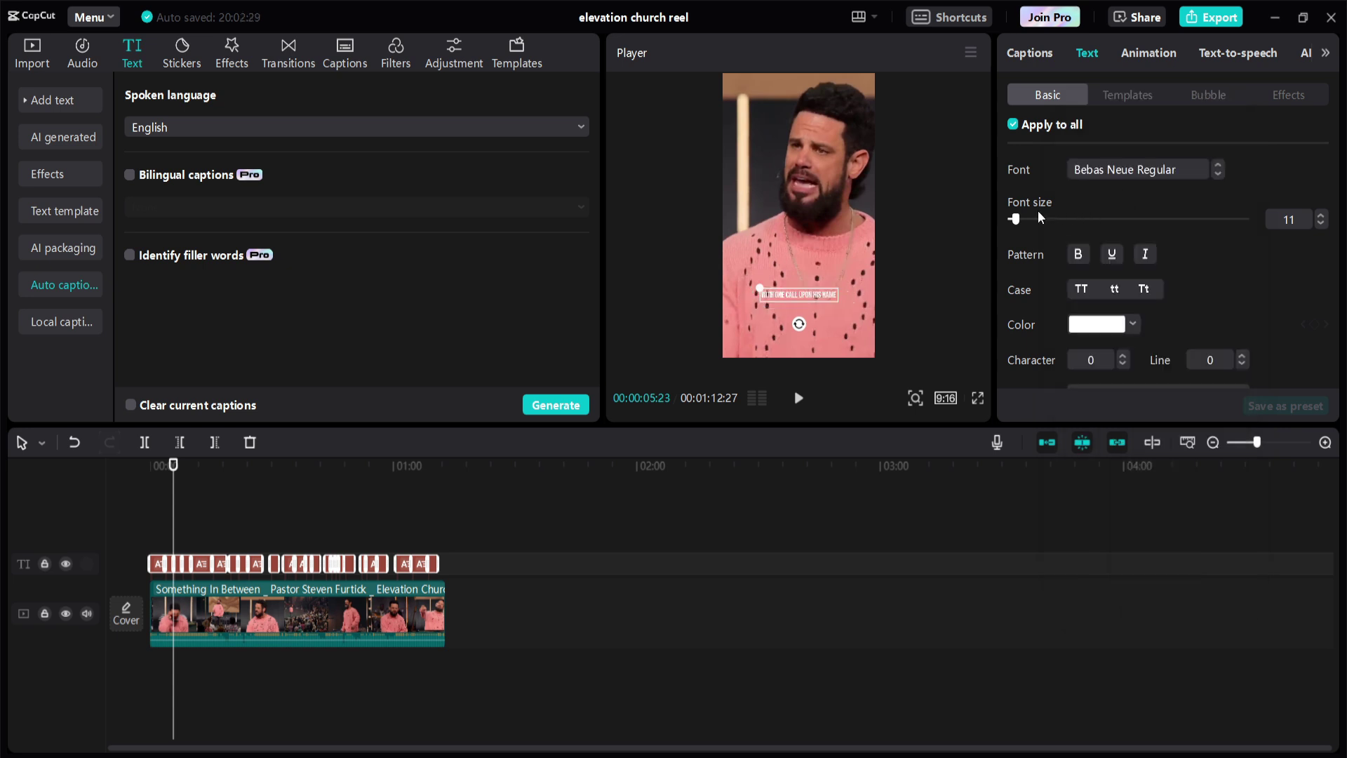
drag(1016, 220, 1028, 220)
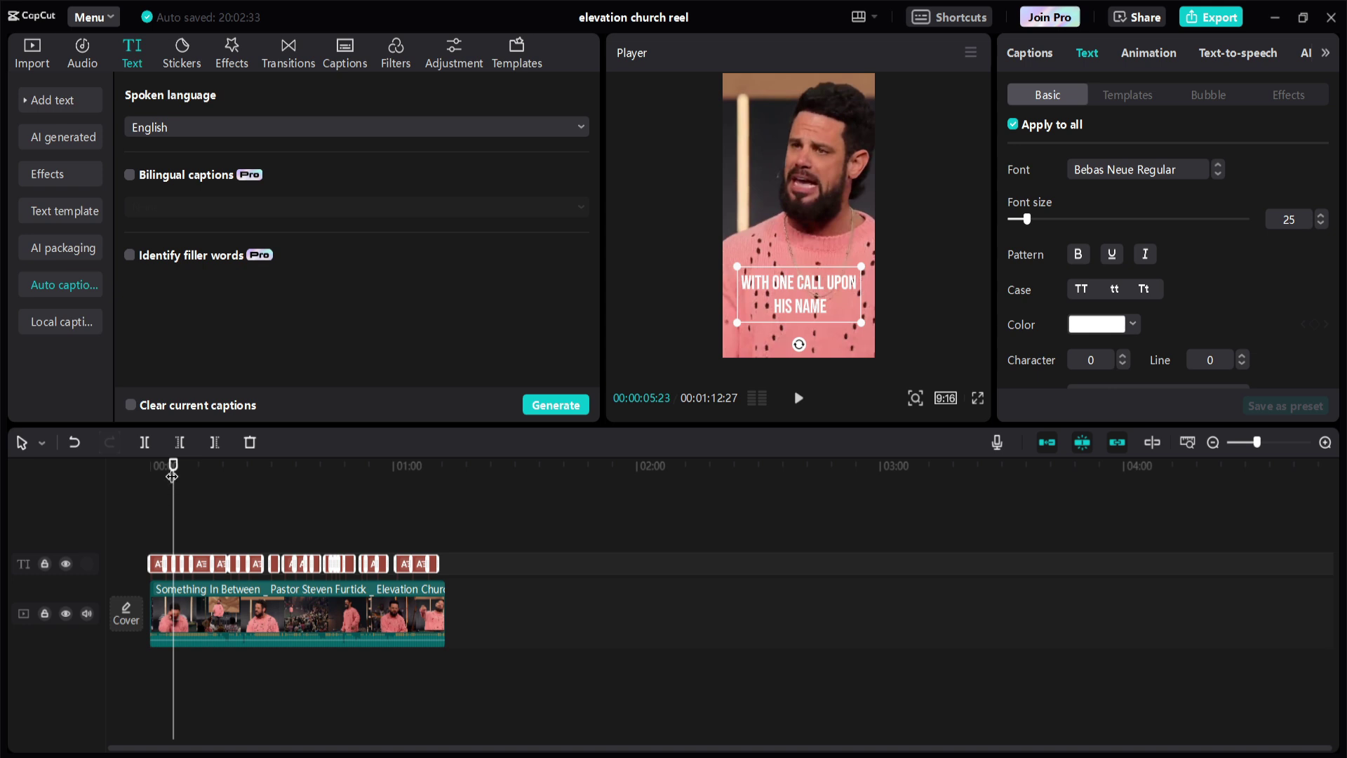
drag(173, 465, 124, 464)
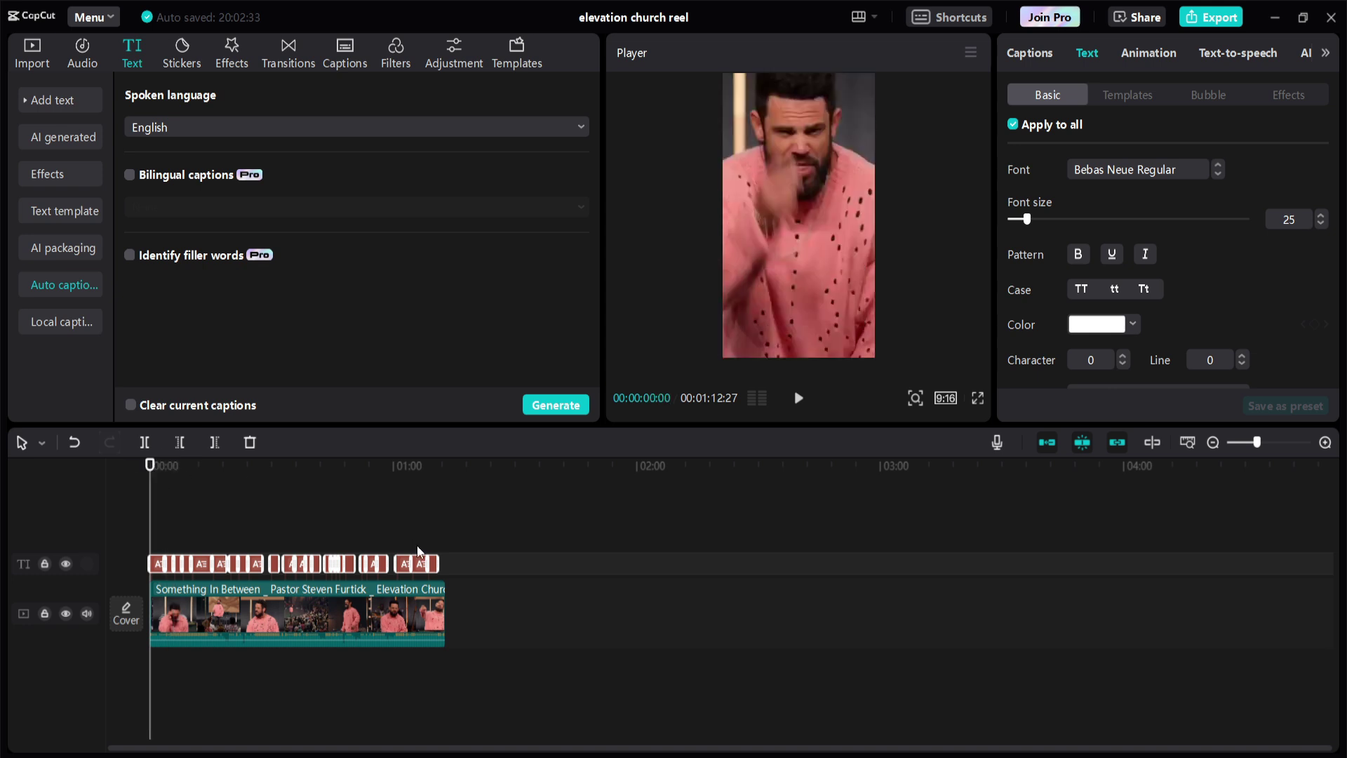
key(space)
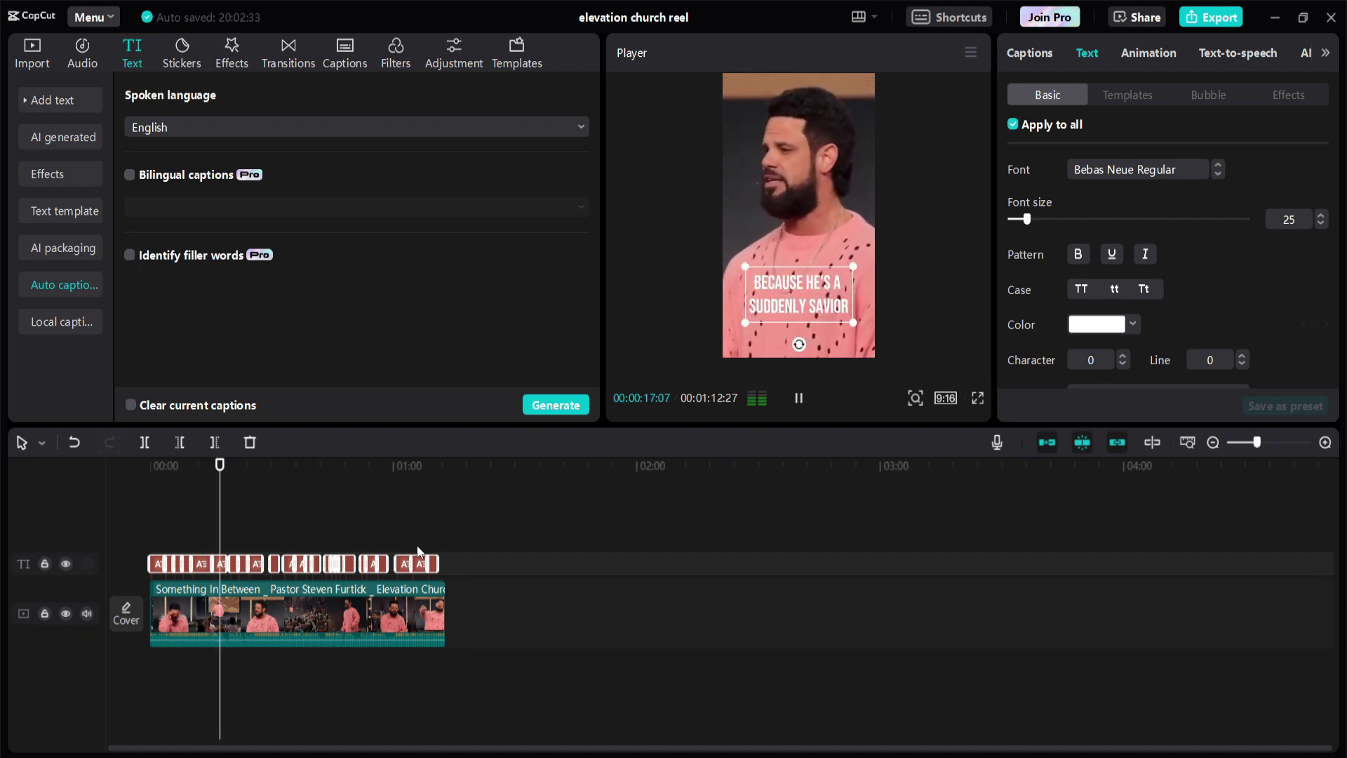
key(space)
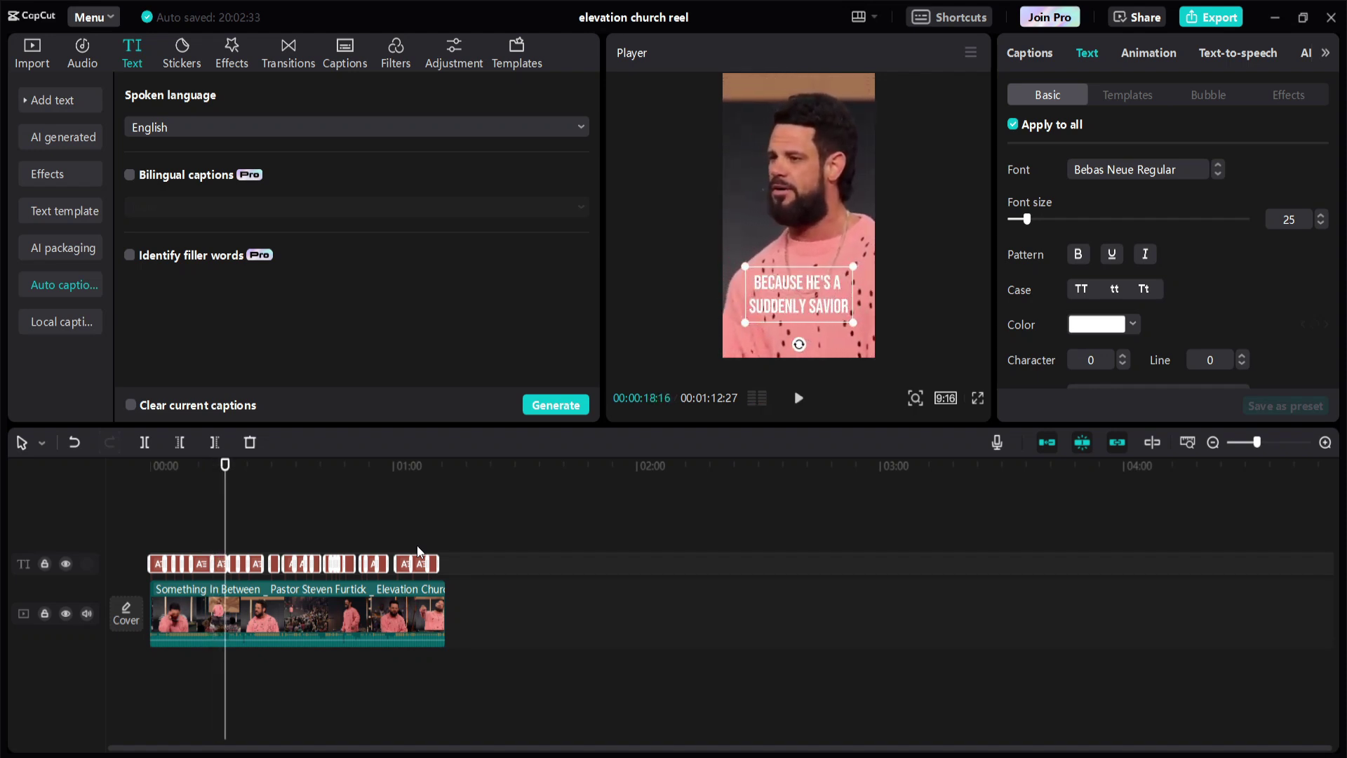
Browse the text effects, apply the plain white style with a black outline to all captions, and play on to check them.
click(1289, 94)
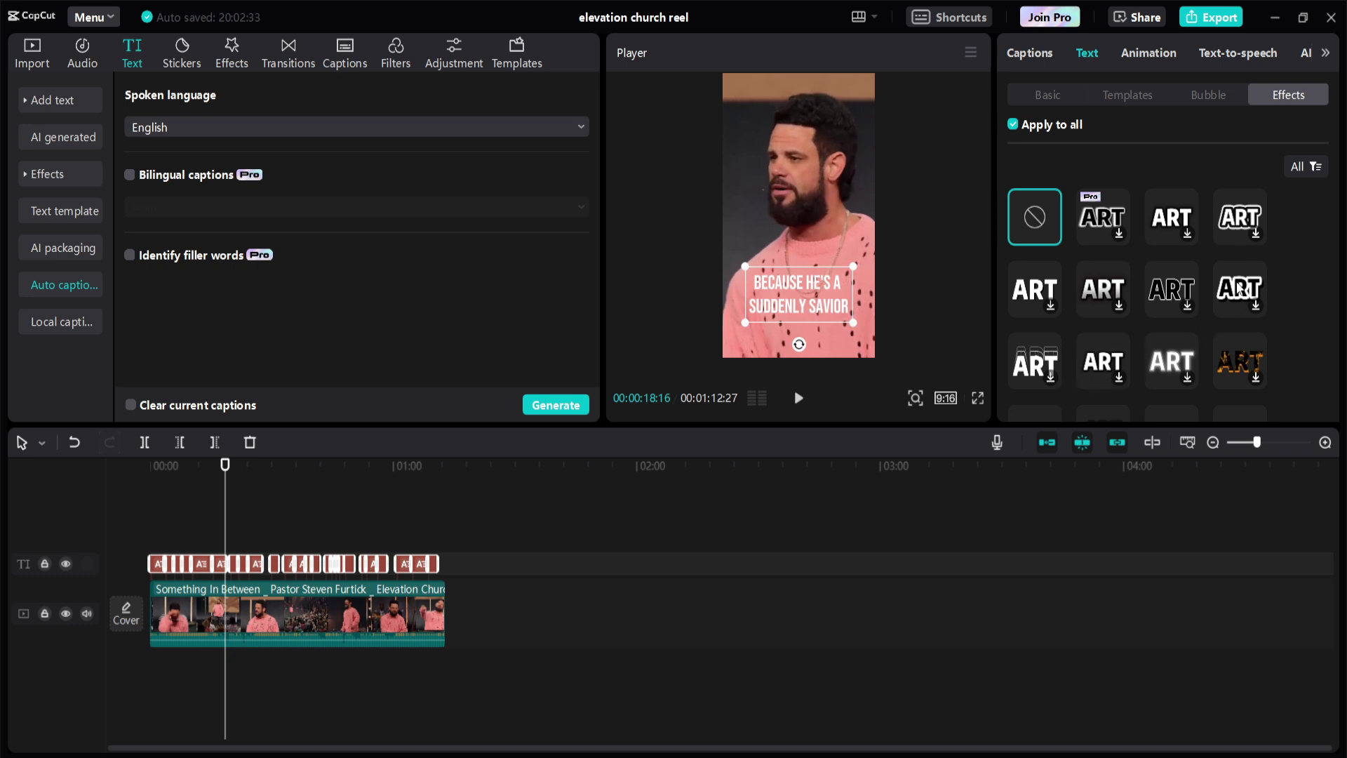
scroll(1159, 292, down, 3)
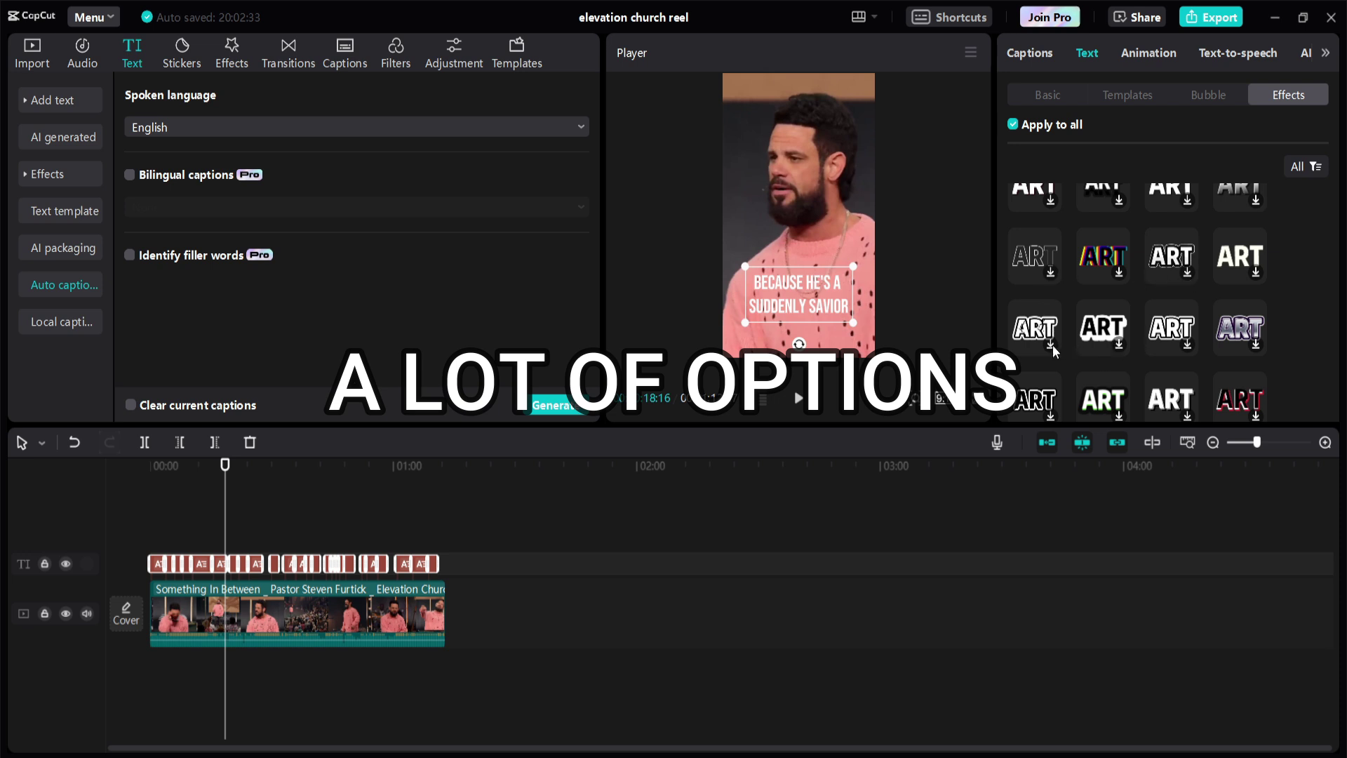
scroll(1103, 326, down, 3)
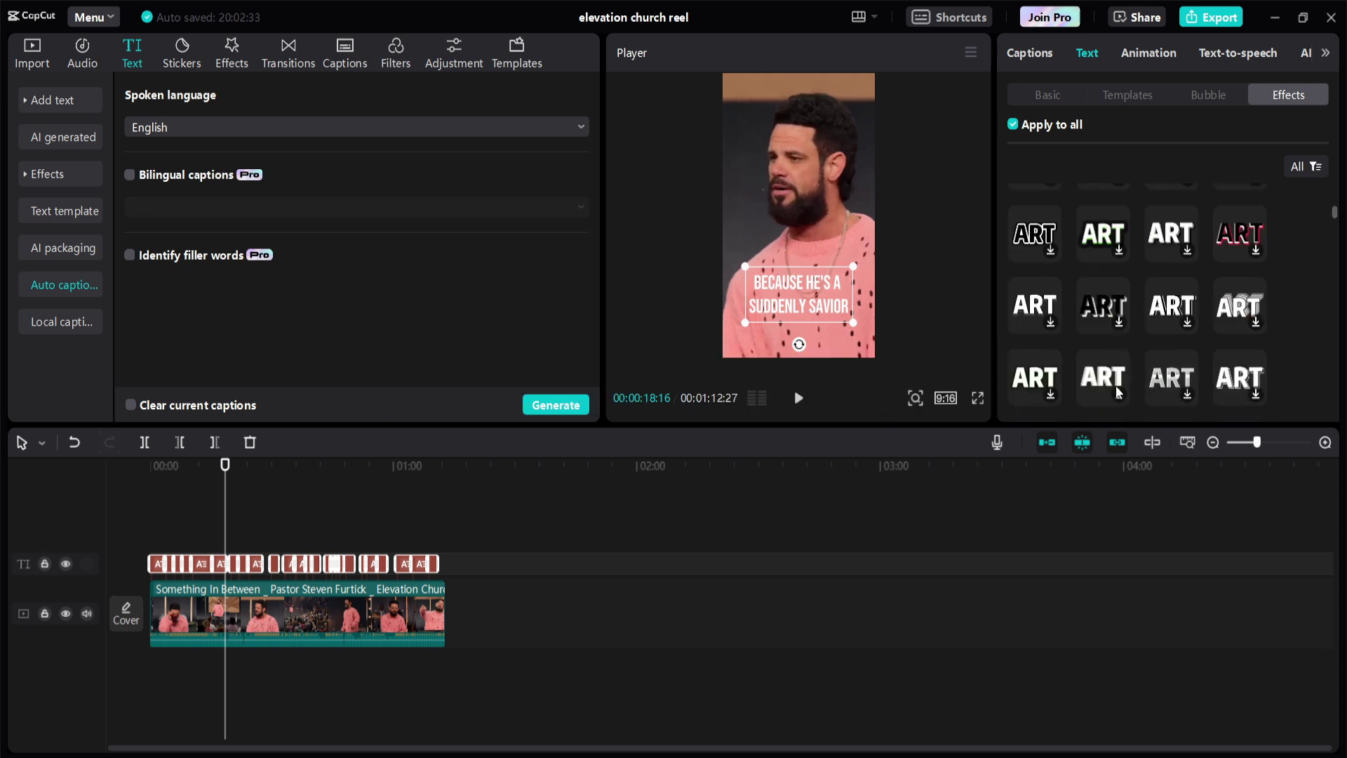
scroll(1088, 364, down, 3)
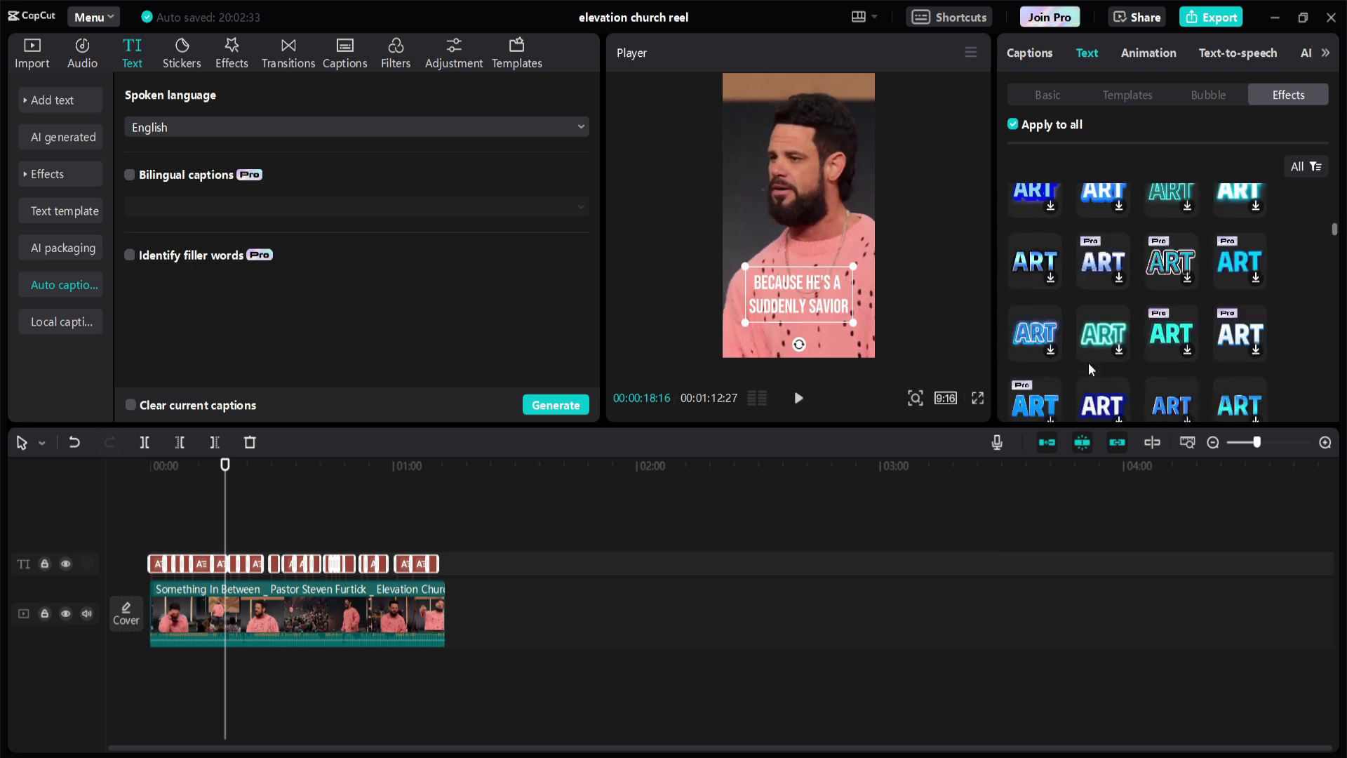
scroll(1088, 363, down, 1)
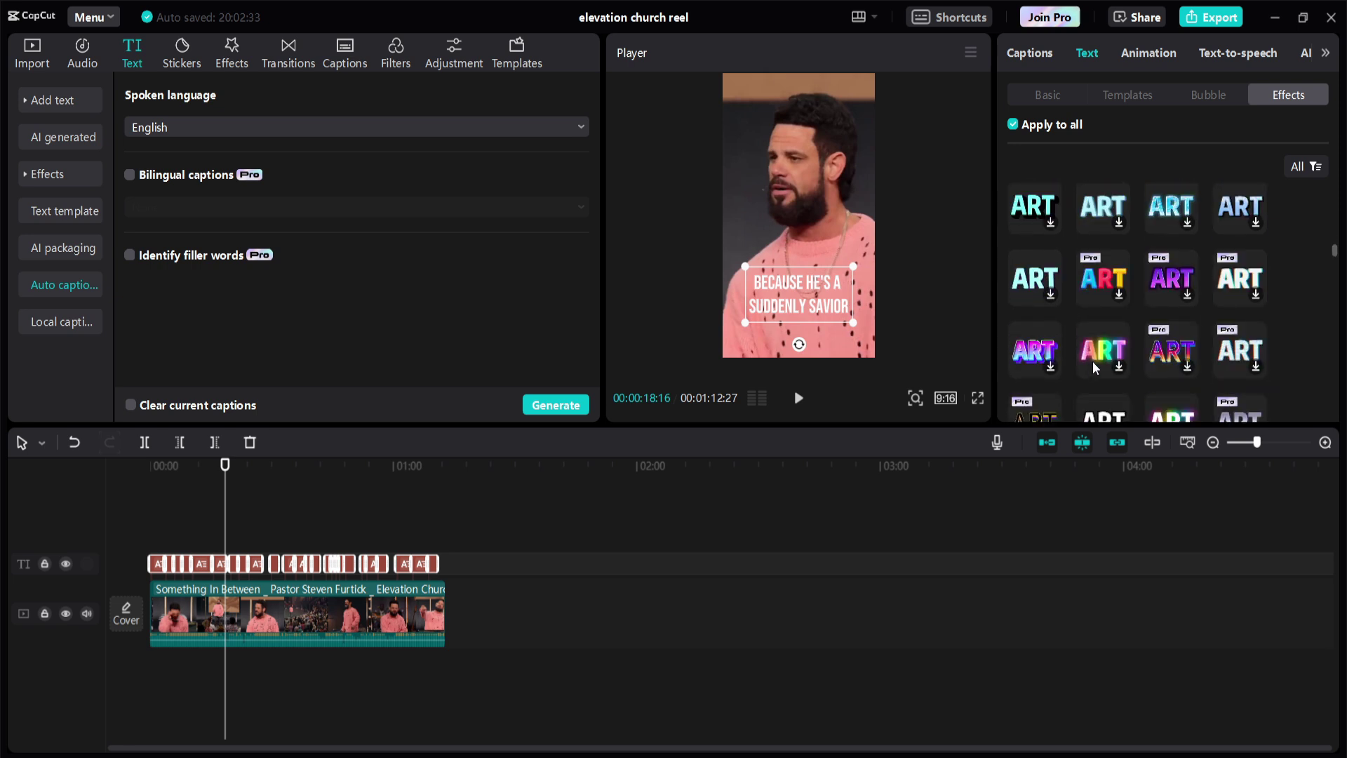
scroll(1092, 361, up, 5)
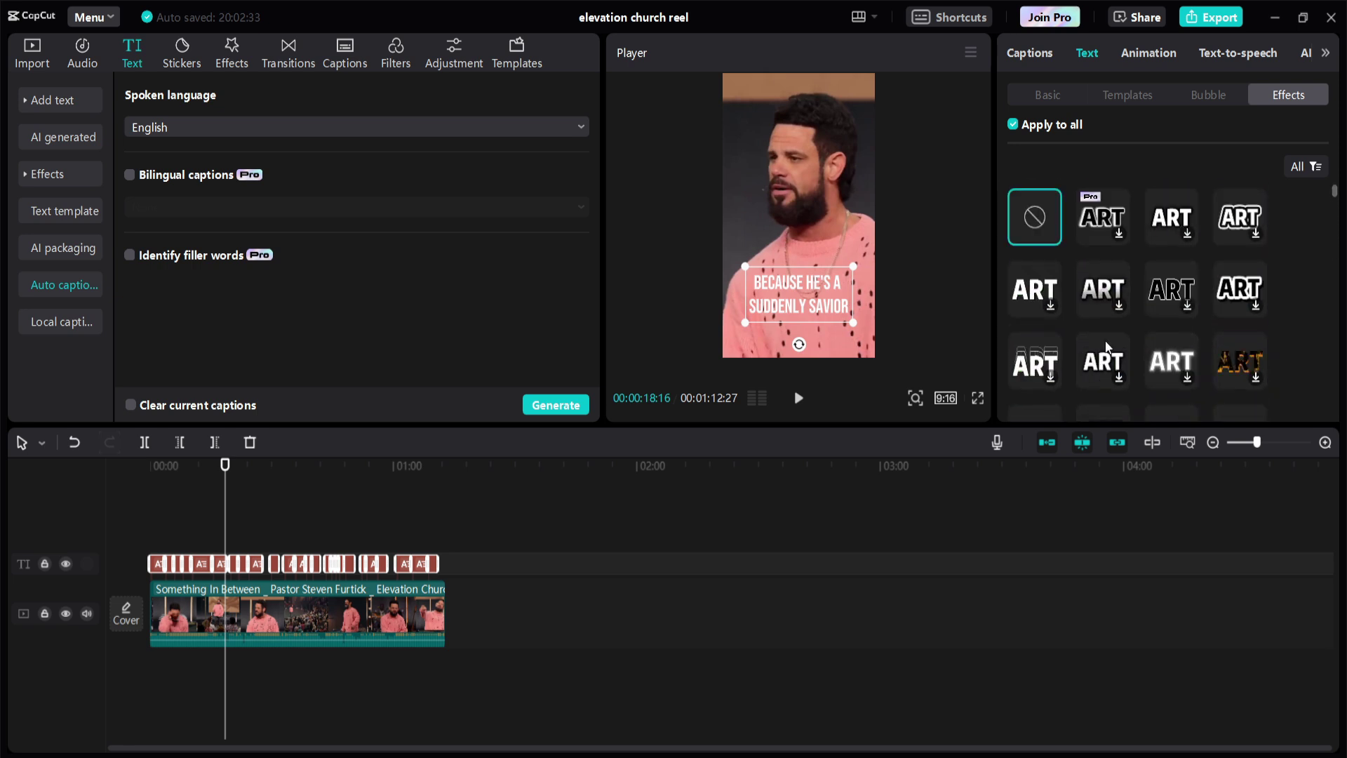
click(1185, 228)
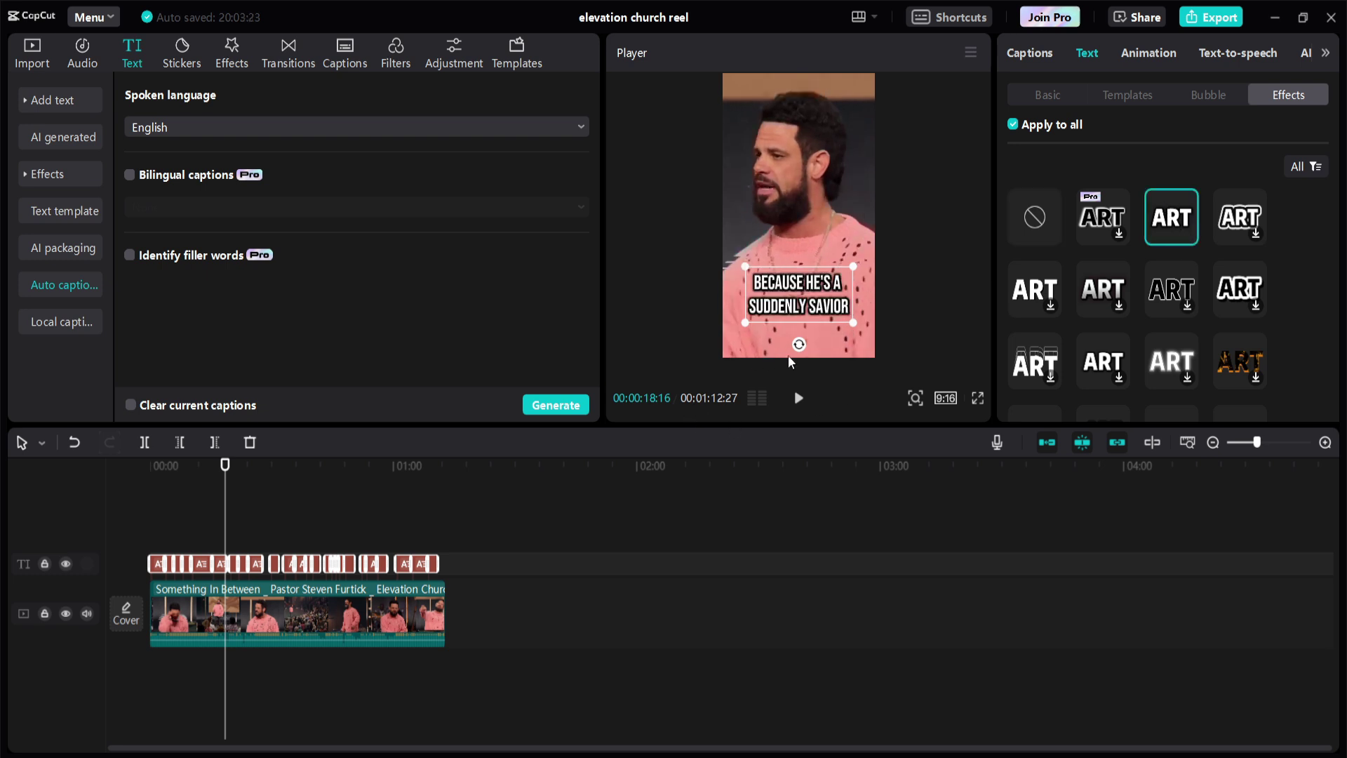
click(798, 397)
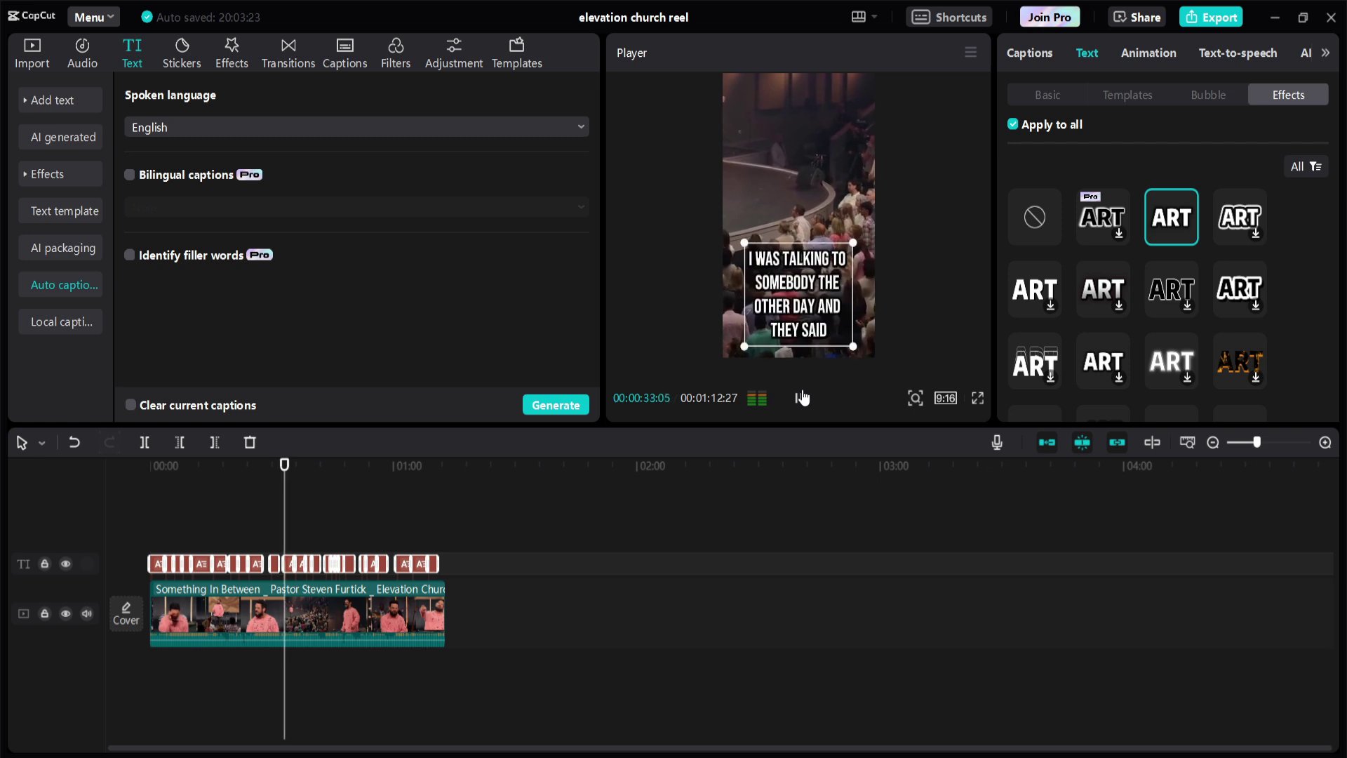
click(803, 397)
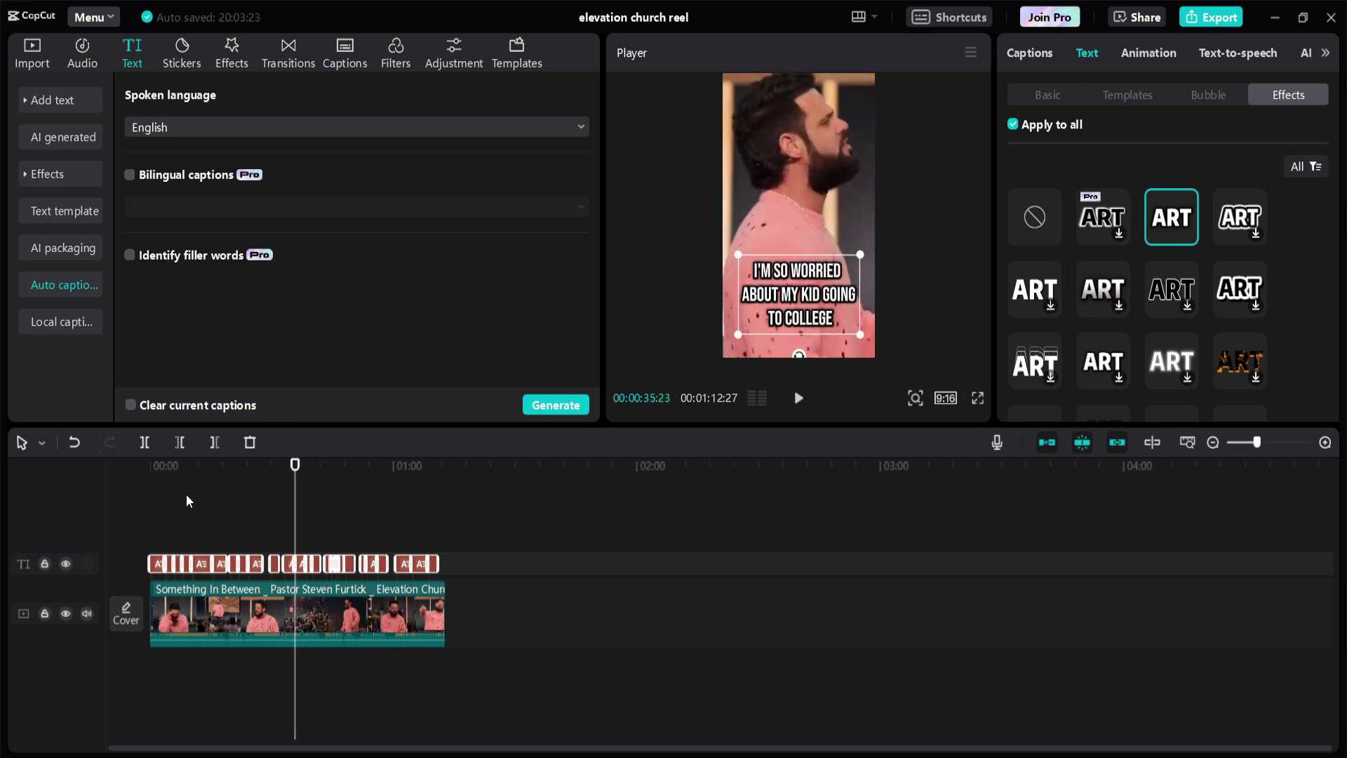
Play the final part of the reel from about 58 seconds to check the captions and how the clip ends.
drag(296, 491, 389, 521)
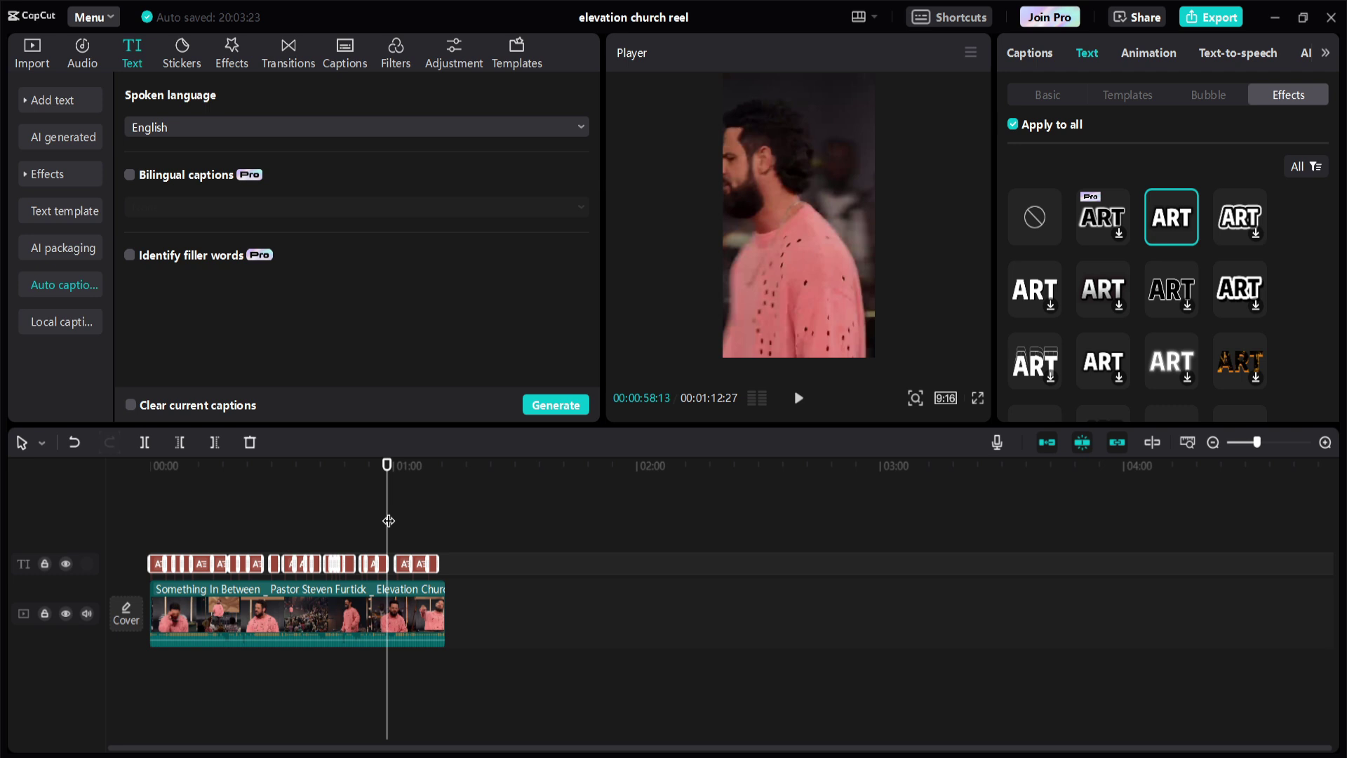
key(space)
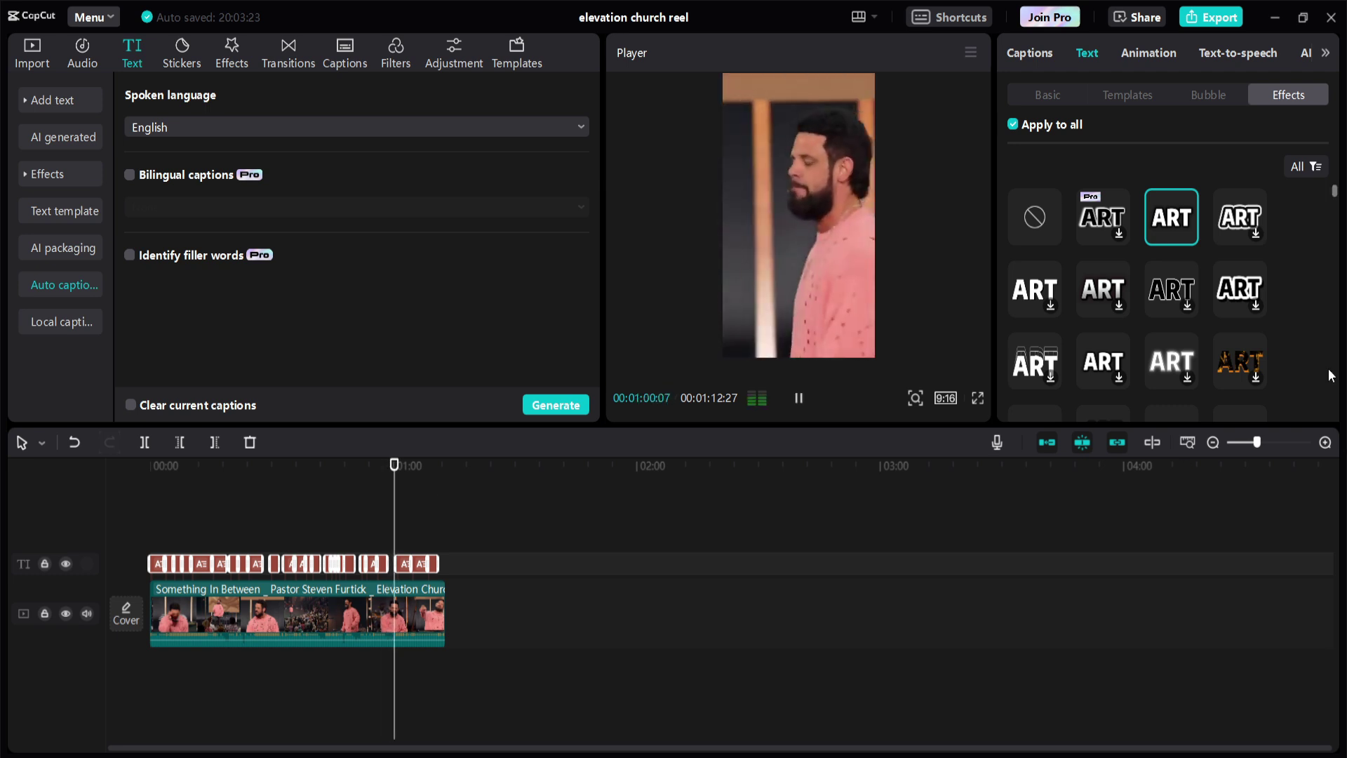
click(1325, 442)
click(1325, 442)
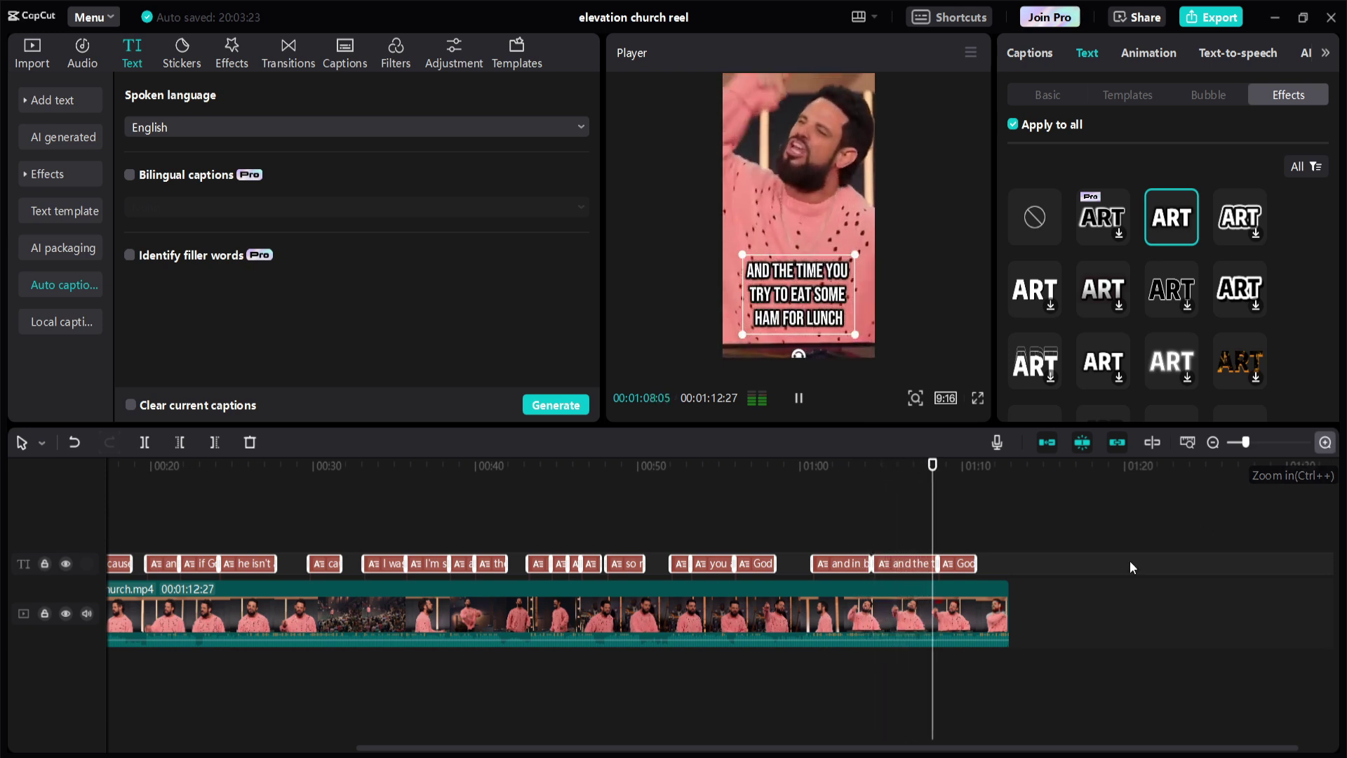
click(1328, 444)
click(1328, 444)
click(1328, 444)
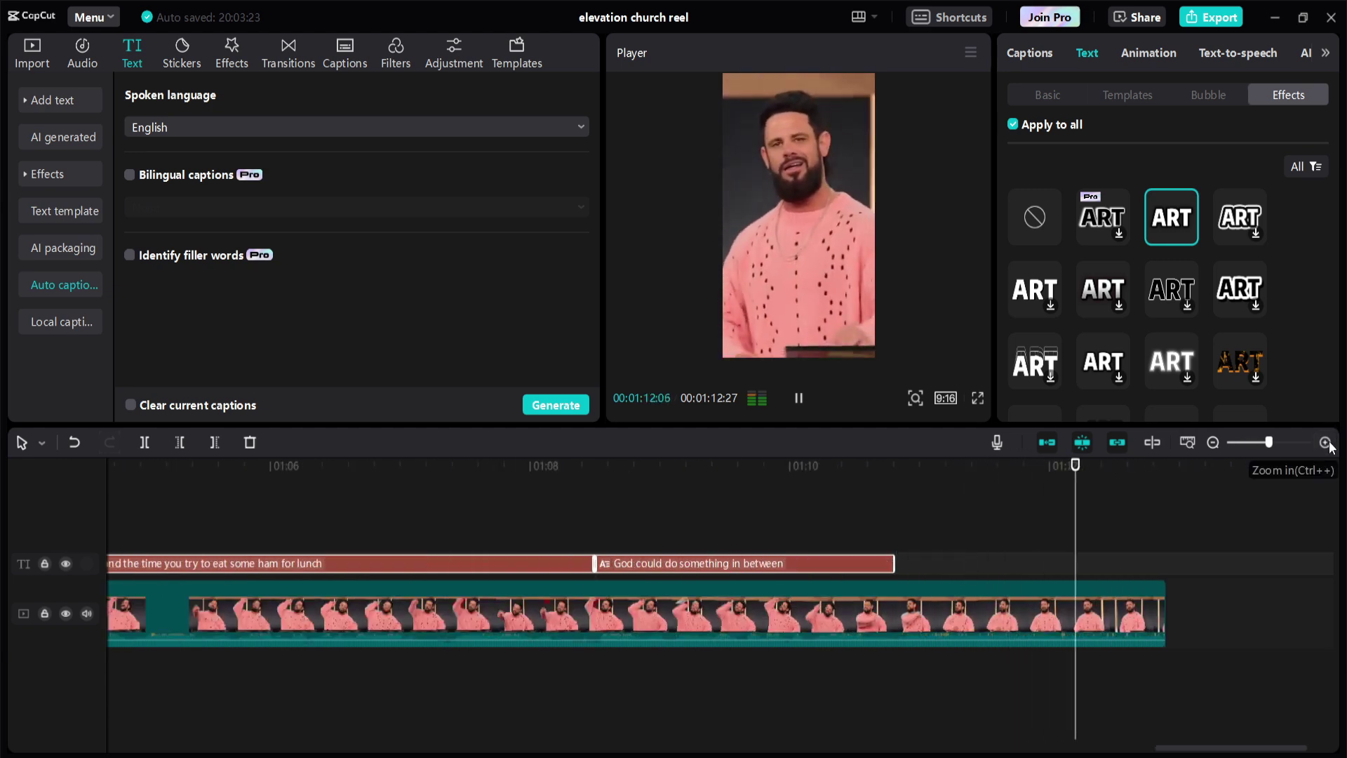
Add a 2.1 s audio fade-out to the end of the sermon video clip.
click(1157, 635)
scroll(1098, 202, down, 10)
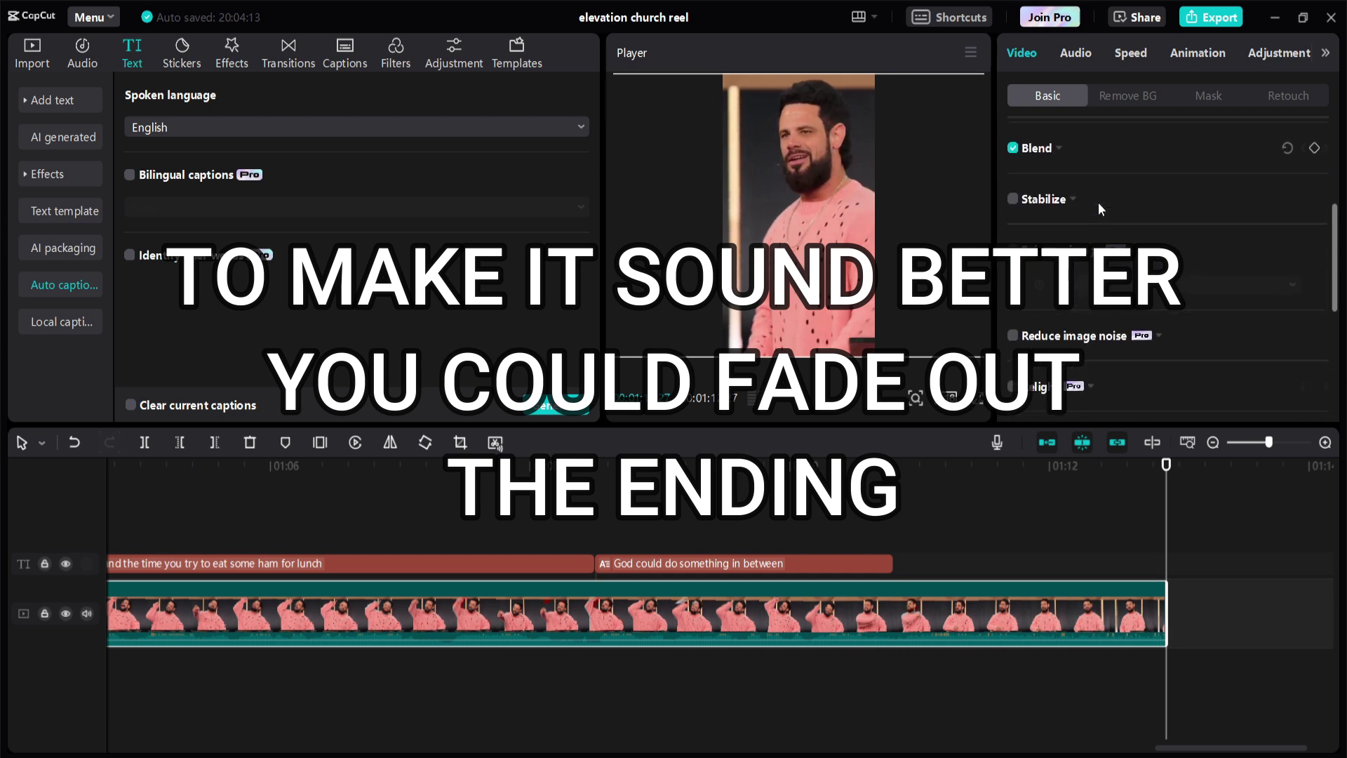
scroll(1097, 202, up, 8)
scroll(1097, 202, up, 2)
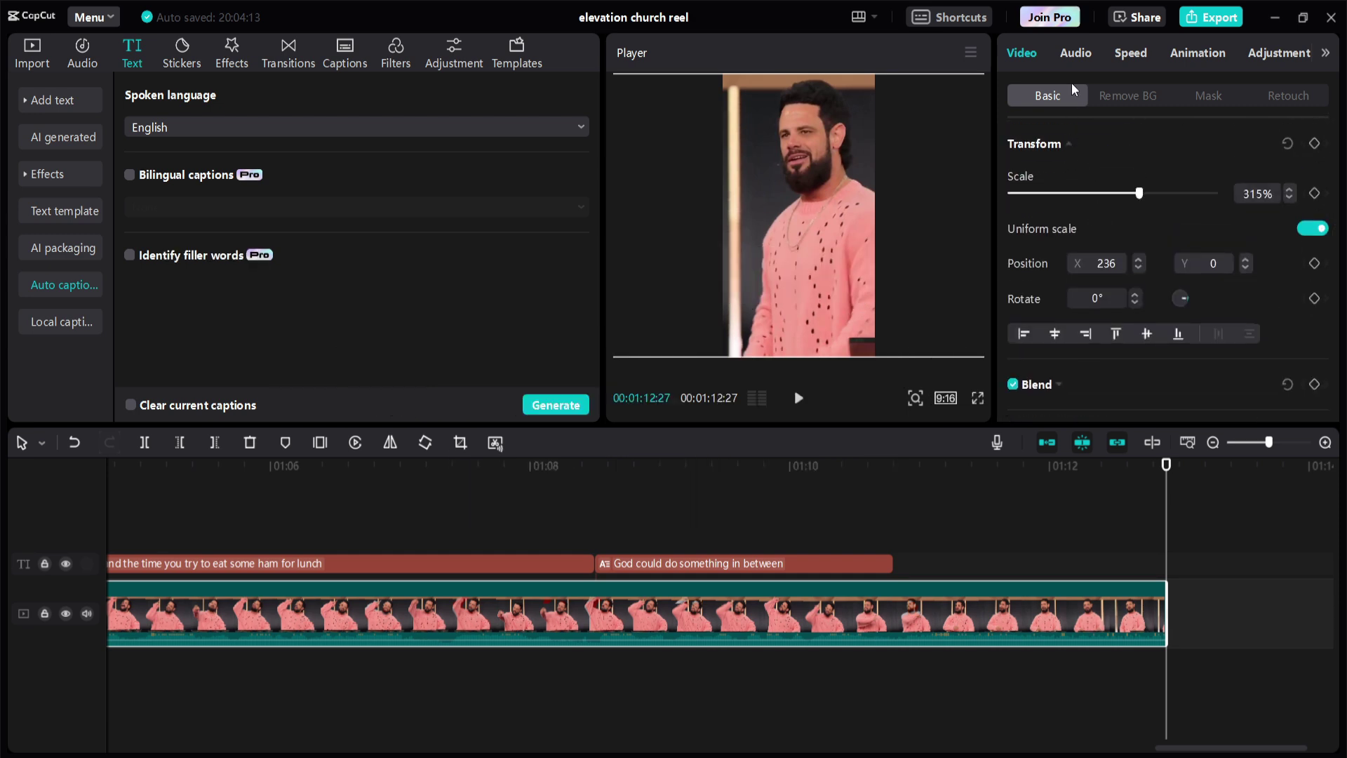
click(1071, 53)
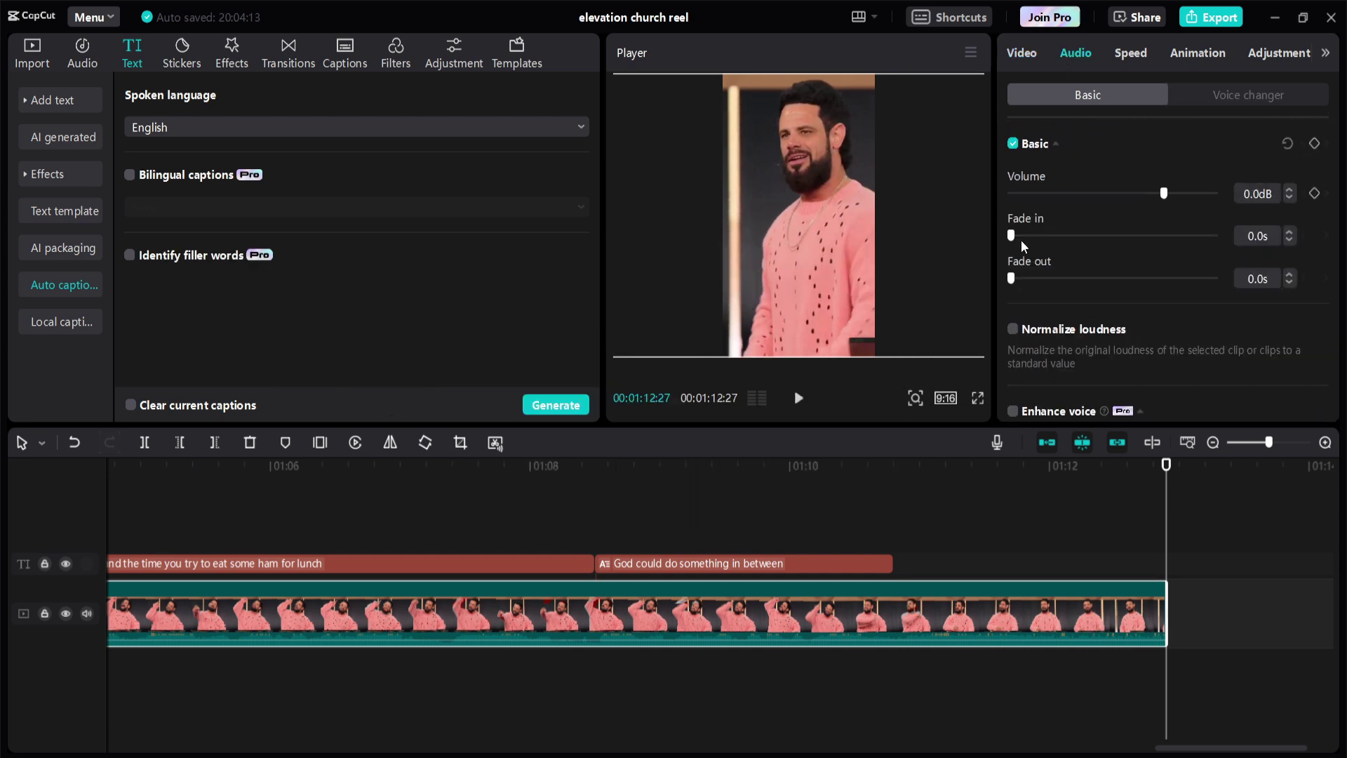
drag(1012, 281, 1051, 305)
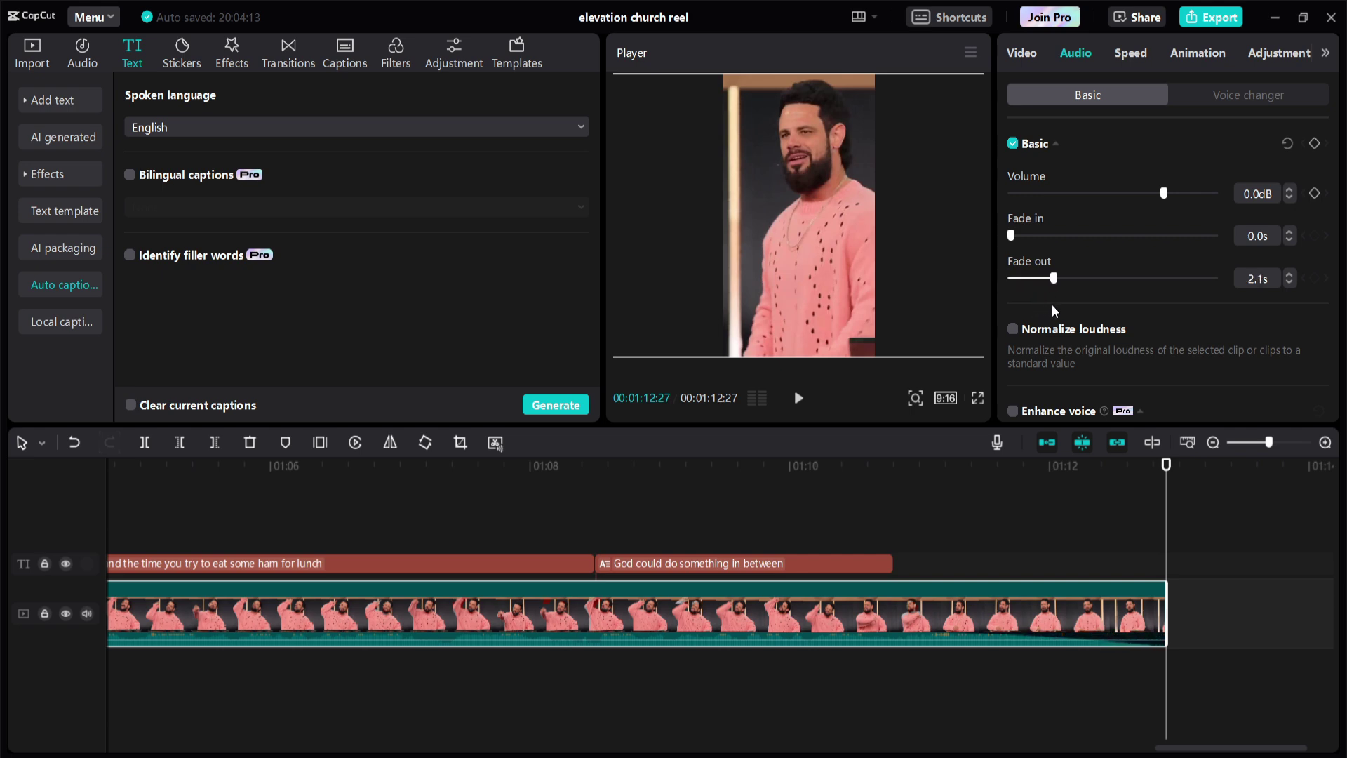
Play the last seconds to hear the faded ending, and return the playhead to the start of the timeline.
click(893, 466)
key(space)
click(1207, 445)
click(1206, 444)
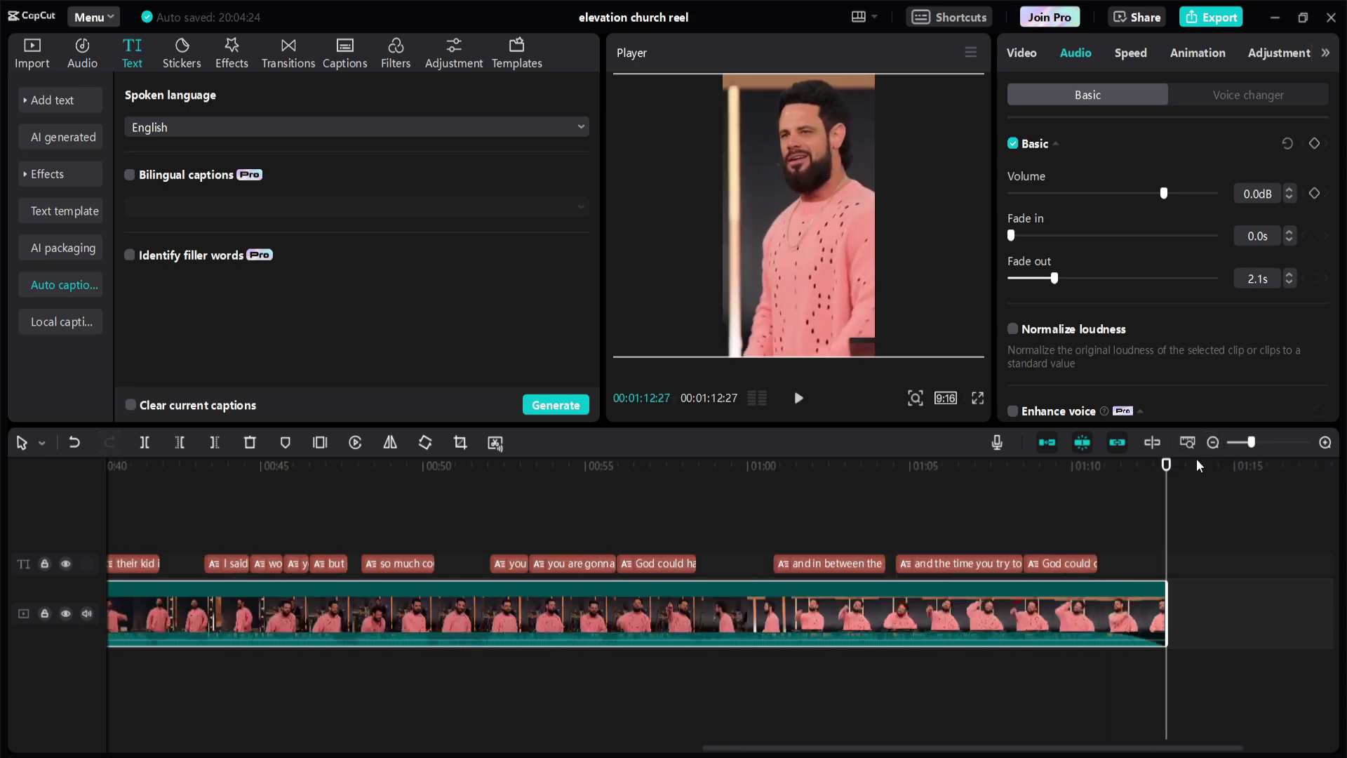
click(1210, 445)
click(1211, 444)
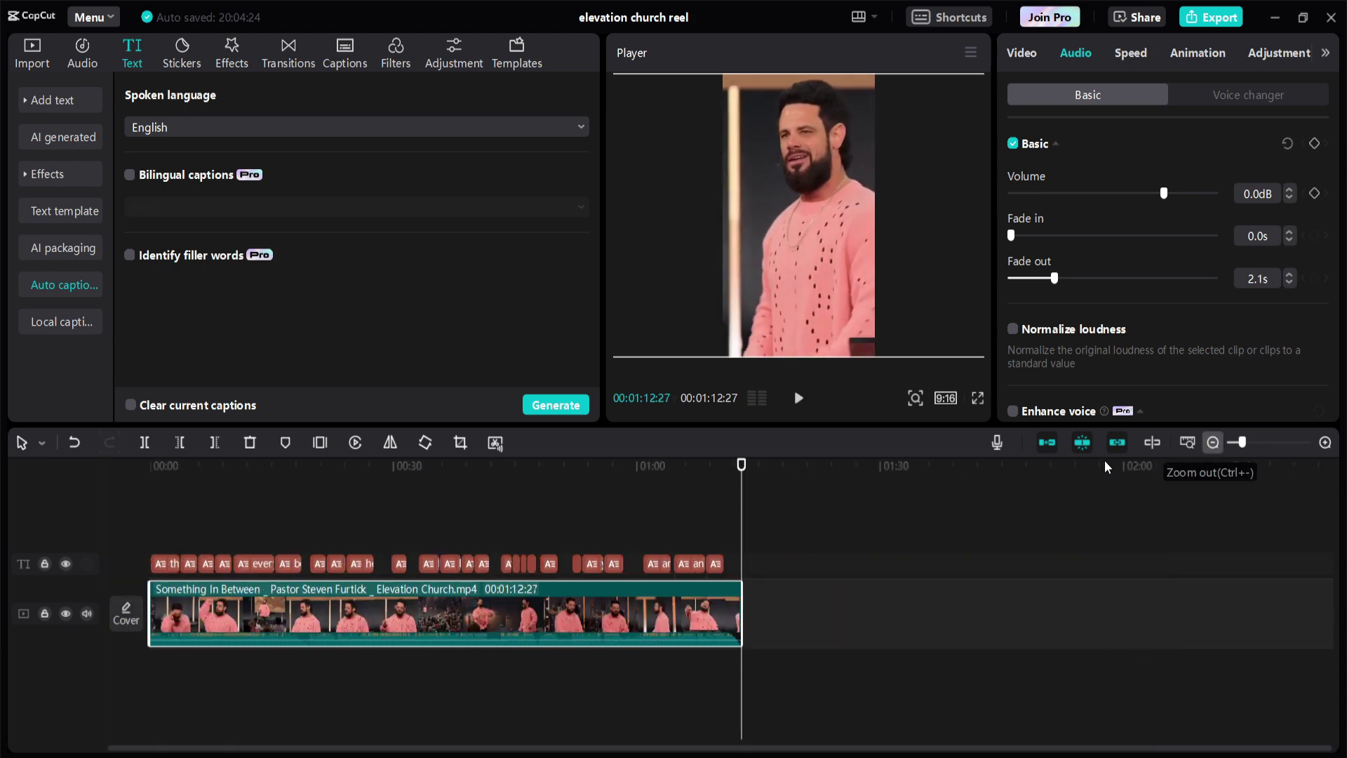
drag(739, 476, 2, 500)
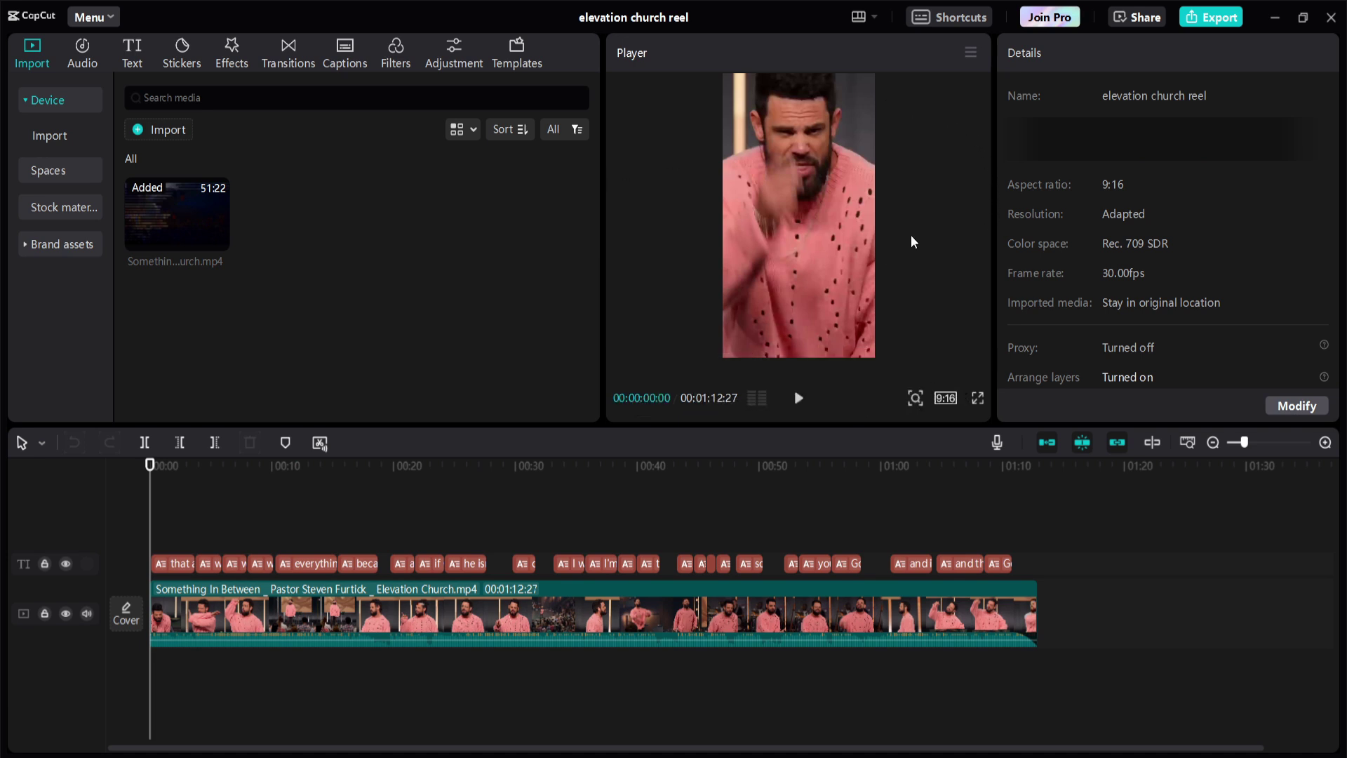
Export the reel as a 1080P H.264 mp4 at 30fps under the name elevation church reel, and dismiss the sharing options.
click(1209, 18)
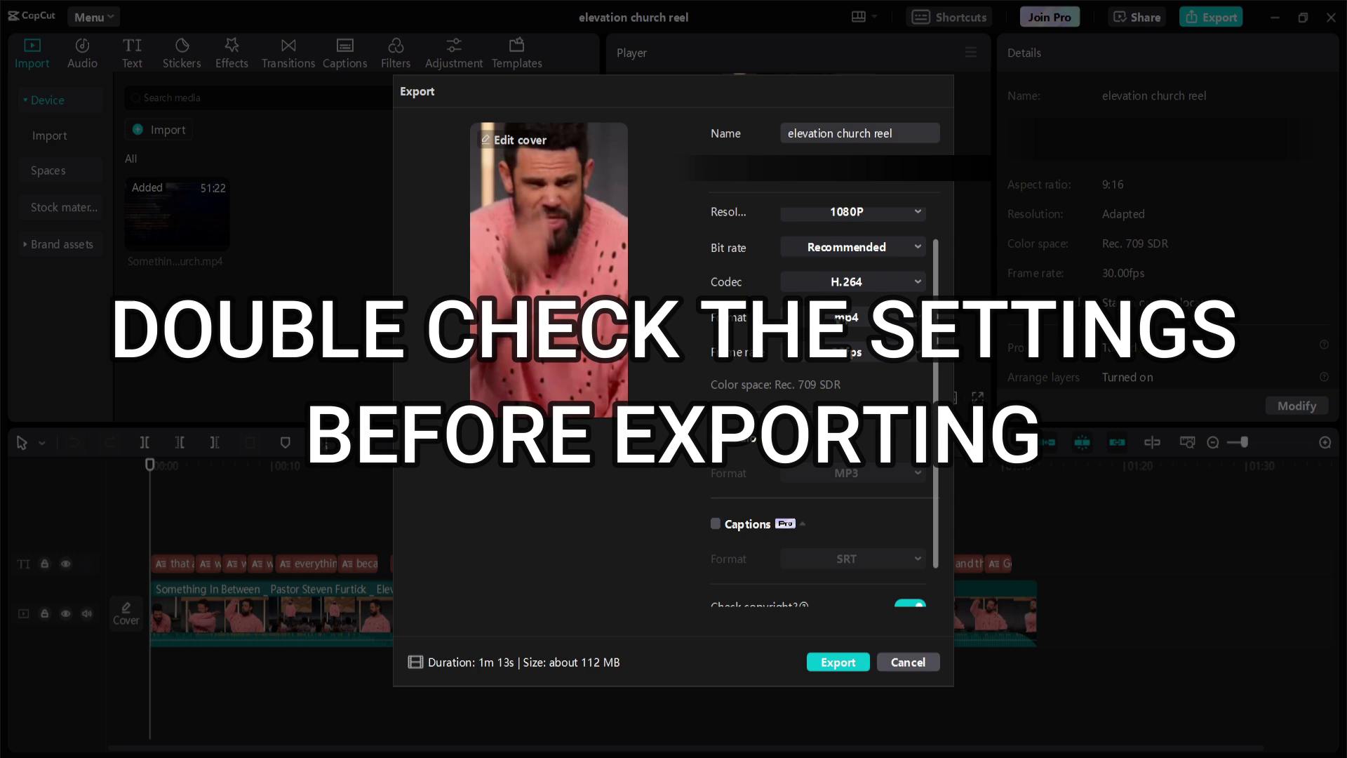
scroll(804, 444, down, 1)
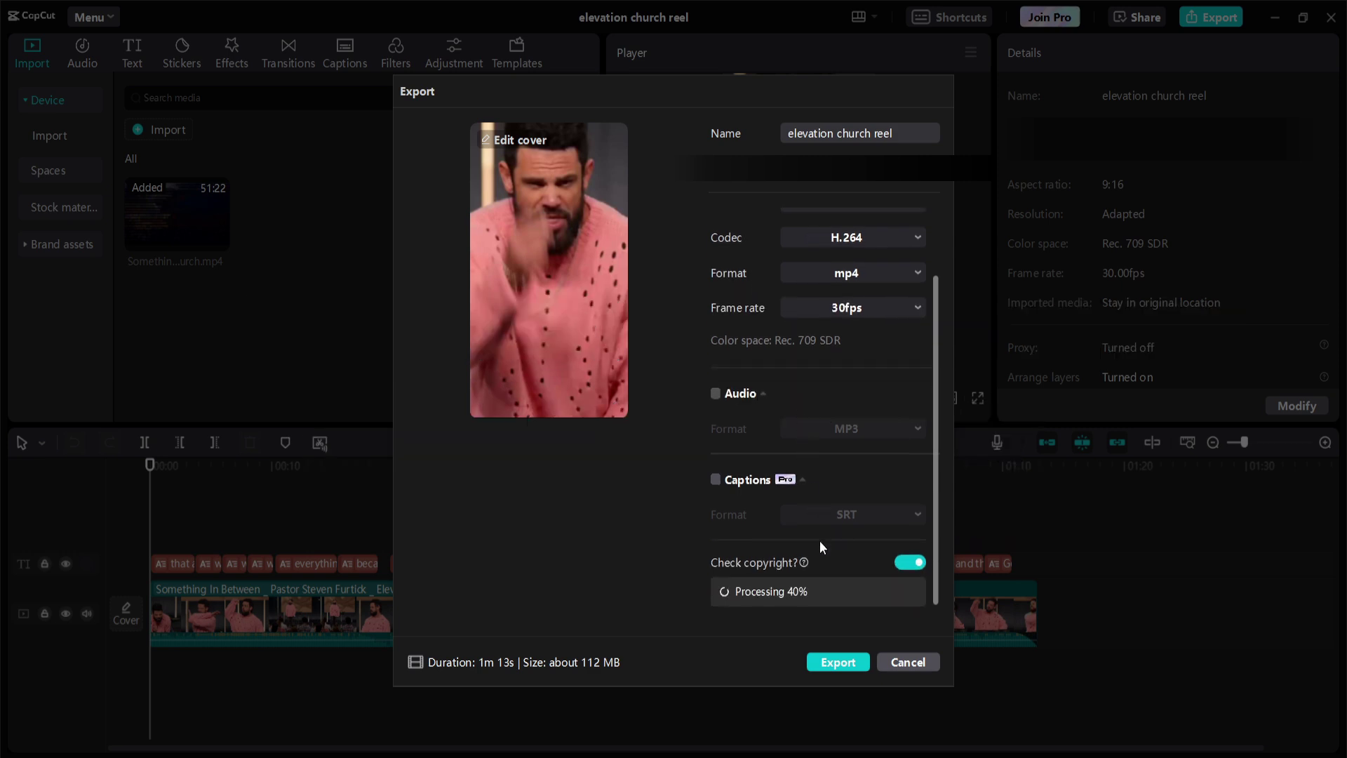
click(839, 663)
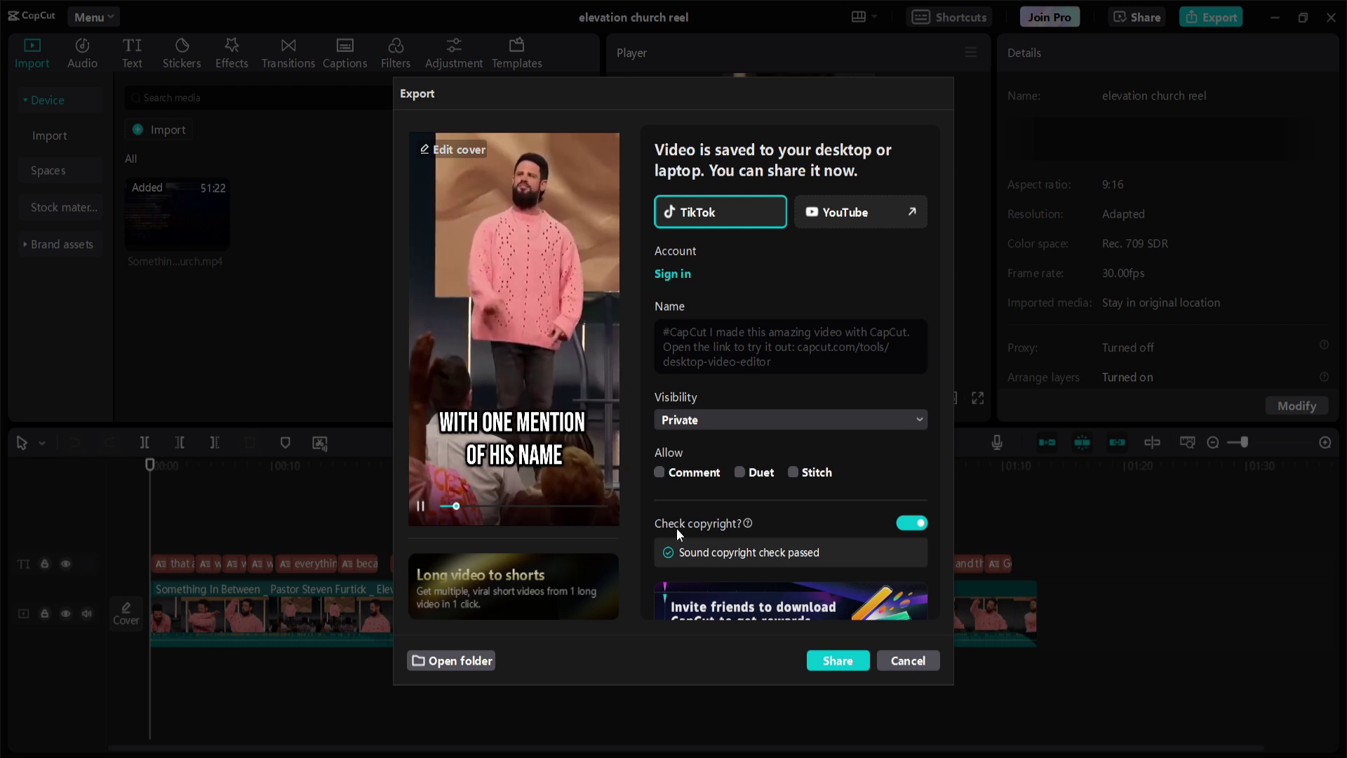
click(911, 662)
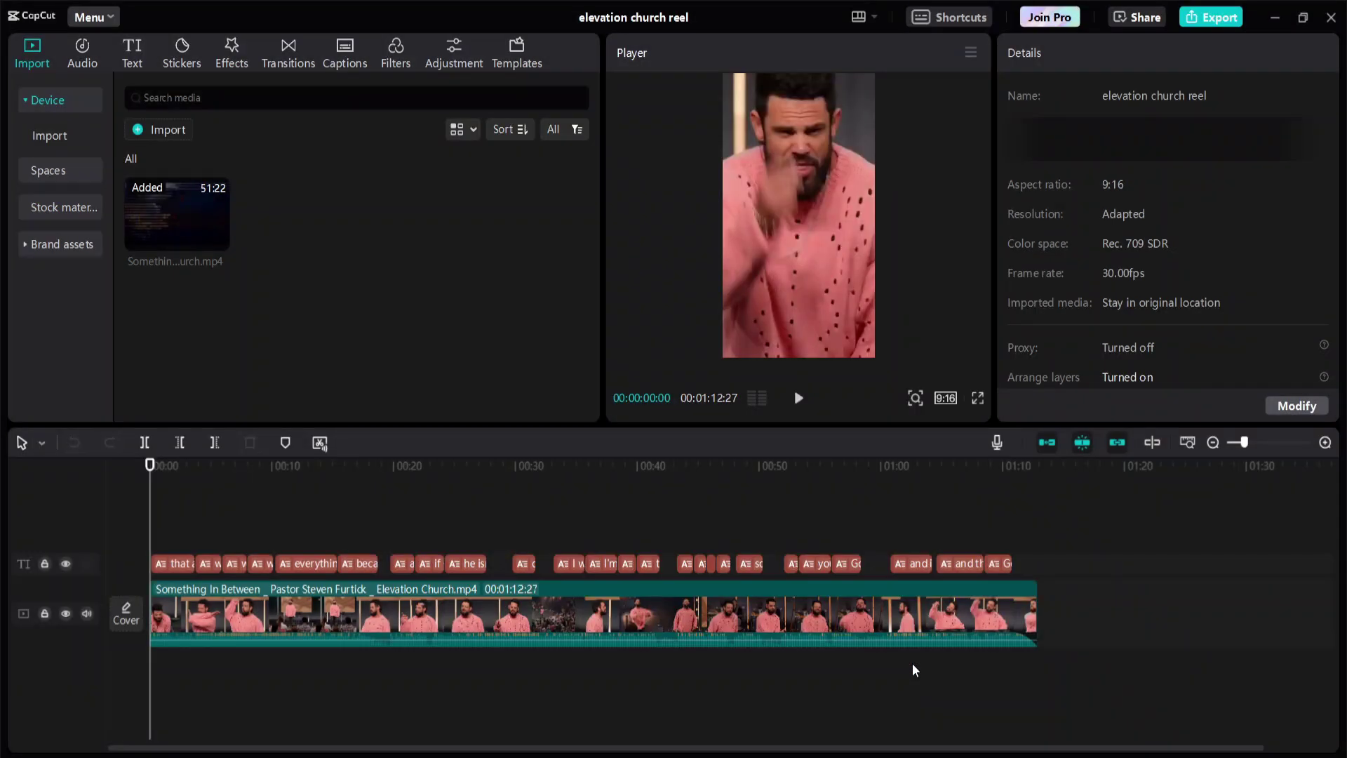